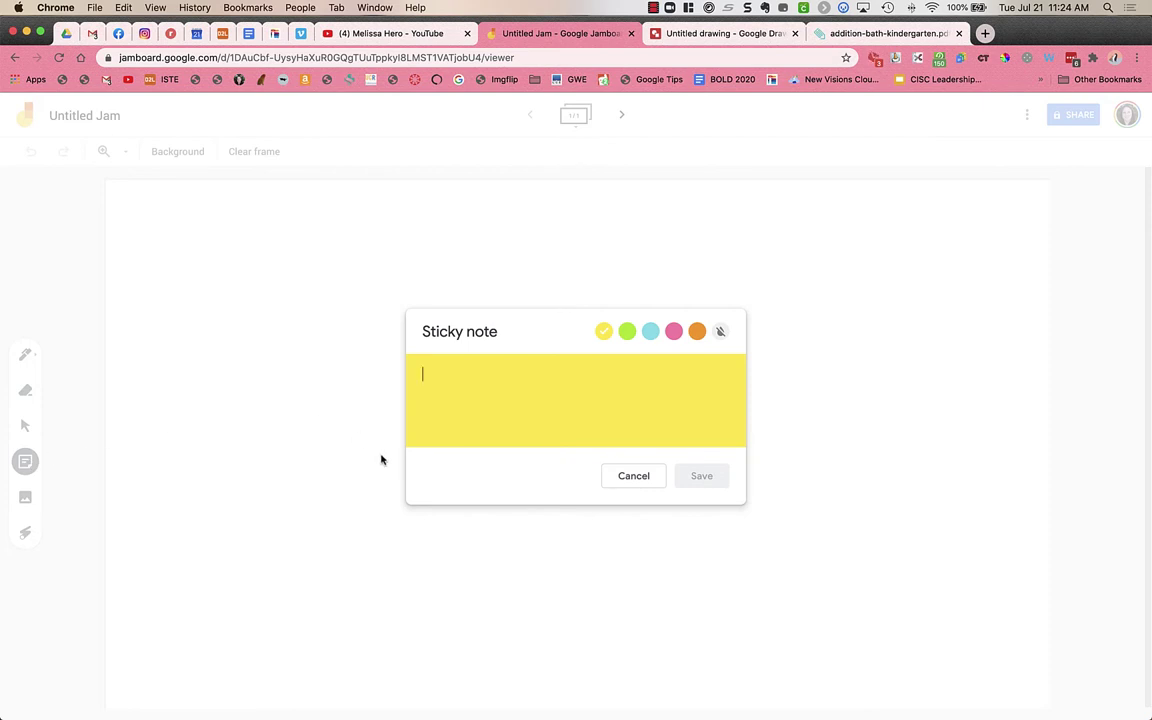
# Step: Create a sticky note reading "Text" with a transparent background and save it to the frame
pyautogui.write('Text')
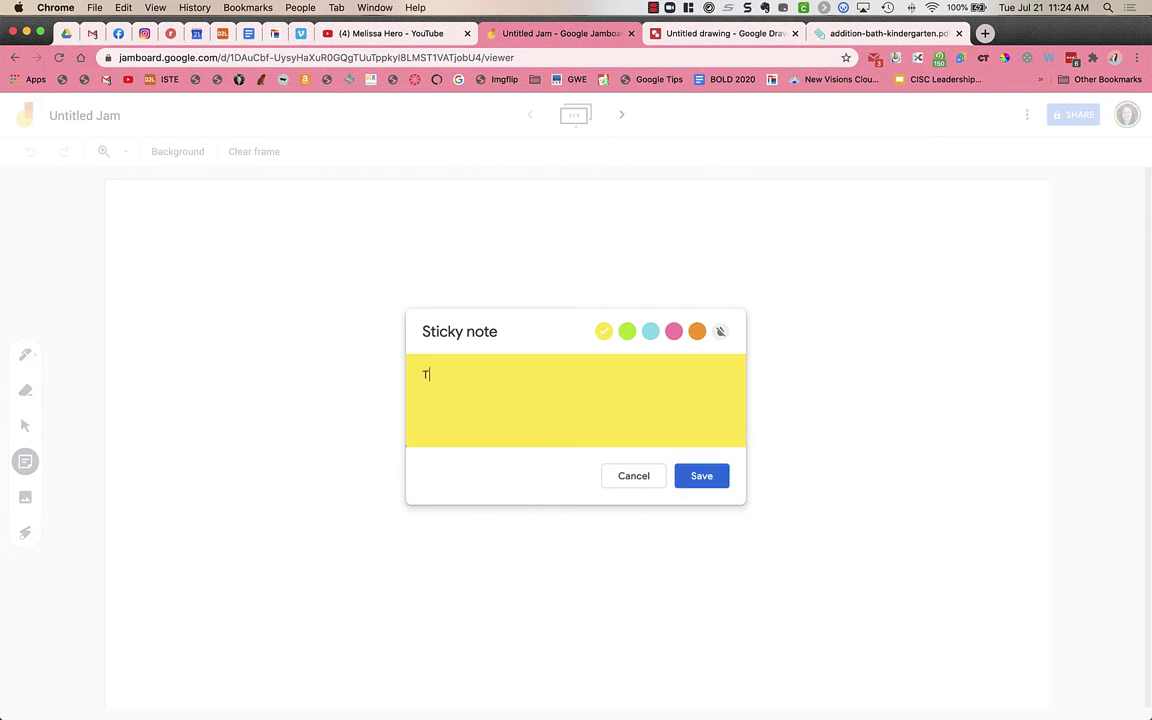
pyautogui.click(719, 331)
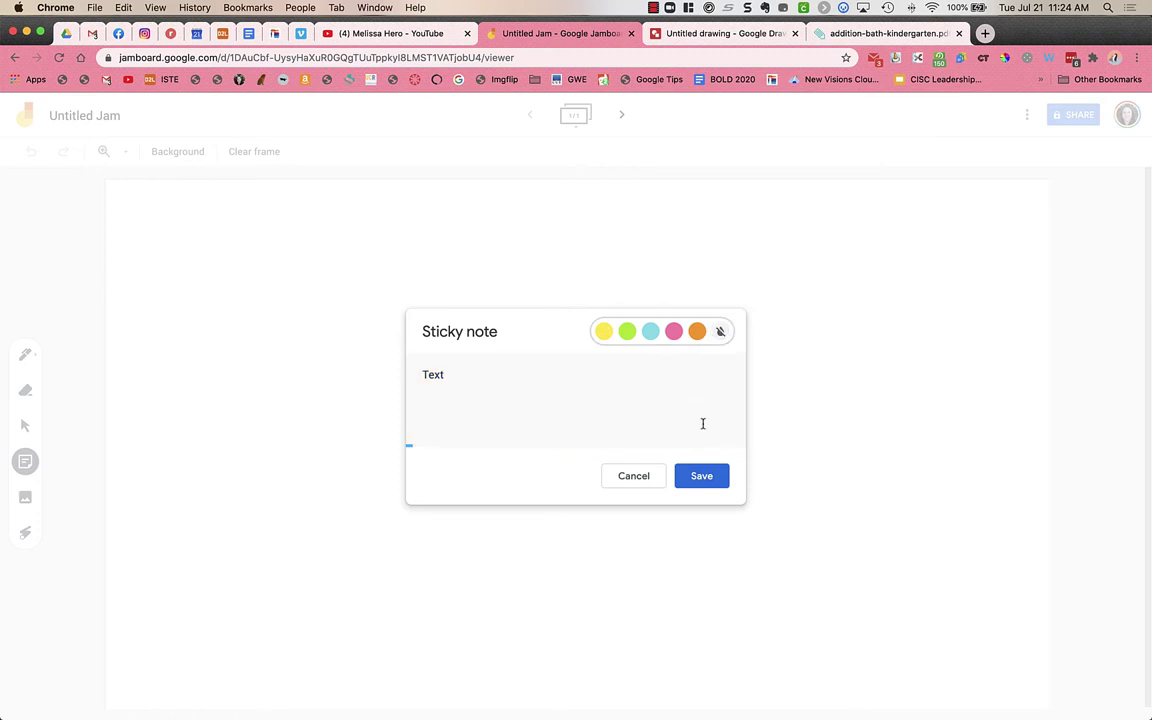
pyautogui.click(700, 475)
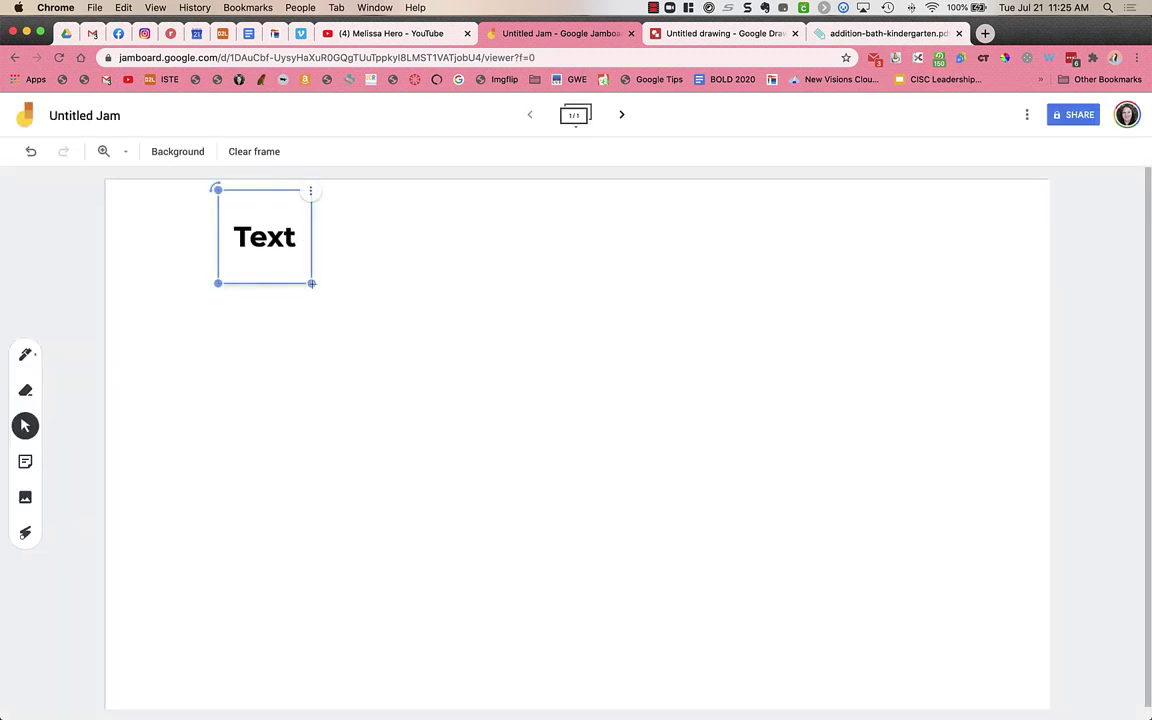
# Step: Shrink the "Text" note and place it in the upper-left corner of the frame
pyautogui.moveTo(311, 283); pyautogui.dragTo(229, 288)
pyautogui.moveTo(244, 224); pyautogui.dragTo(127, 215)
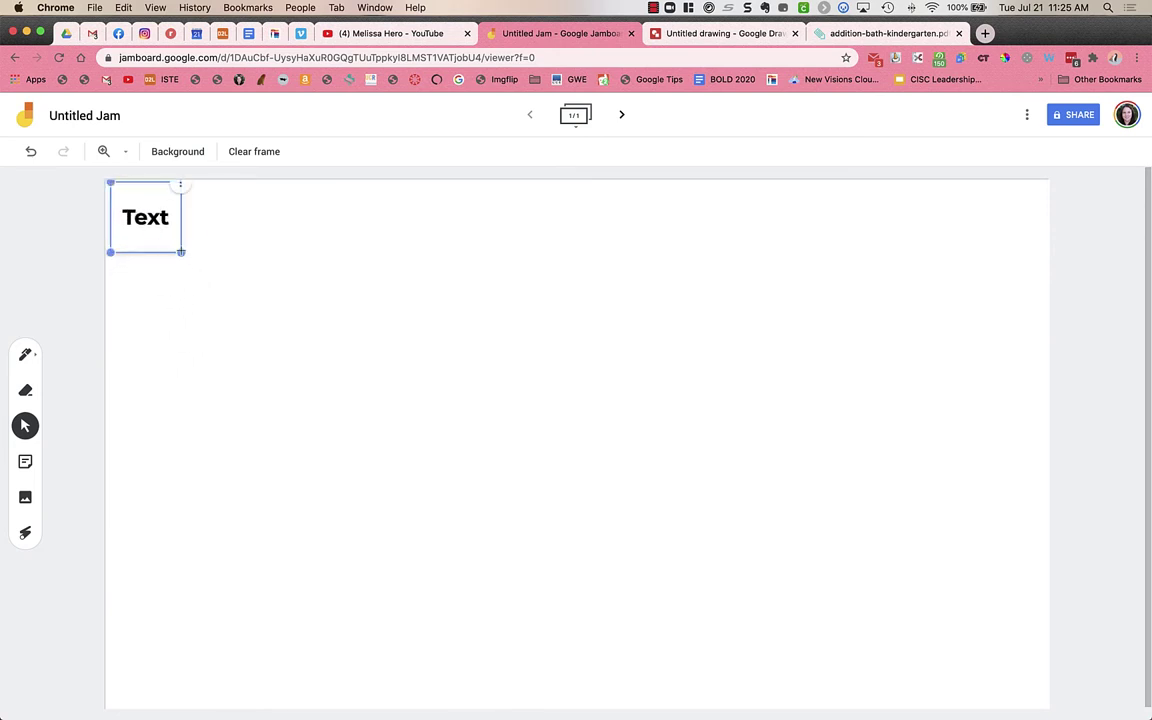
pyautogui.moveTo(181, 252)
pyautogui.mouseDown()
pyautogui.moveTo(301, 401)
pyautogui.moveTo(185, 255)
pyautogui.mouseUp()
# Step: Switch to the Google Drawings file, reduce the canvas height below the green text, and download the drawing as a PNG image
pyautogui.click(741, 31)
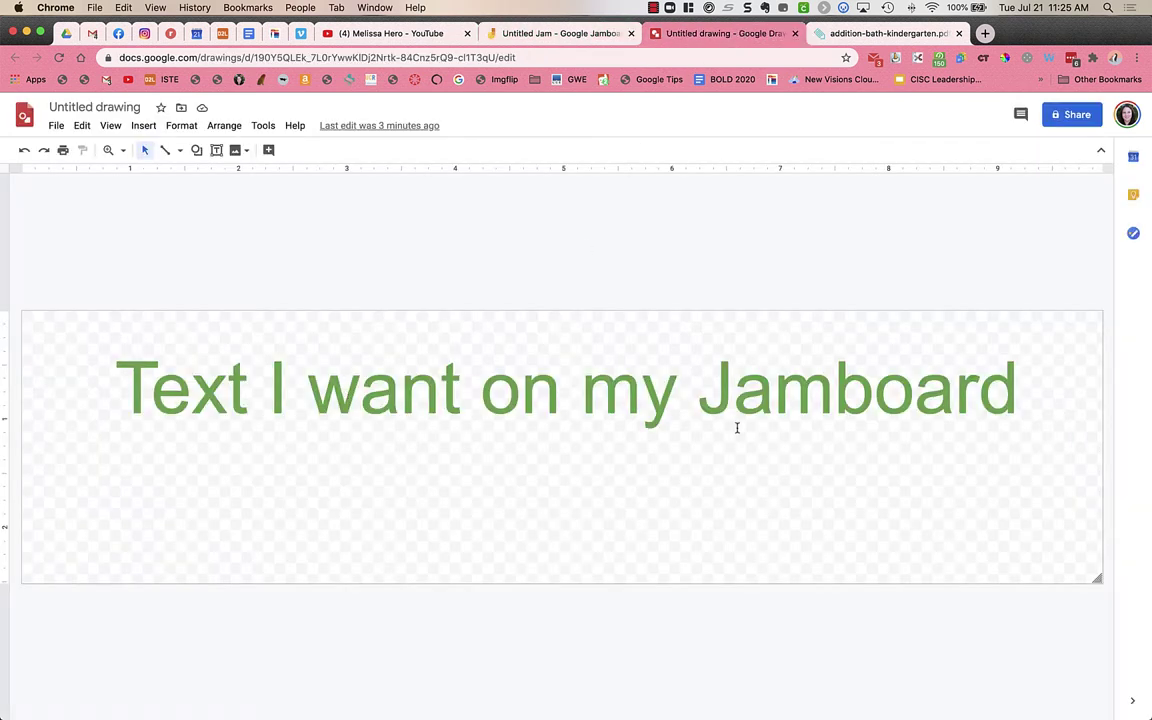
pyautogui.moveTo(1097, 580)
pyautogui.mouseDown()
pyautogui.moveTo(1095, 673)
pyautogui.moveTo(1102, 485)
pyautogui.mouseUp()
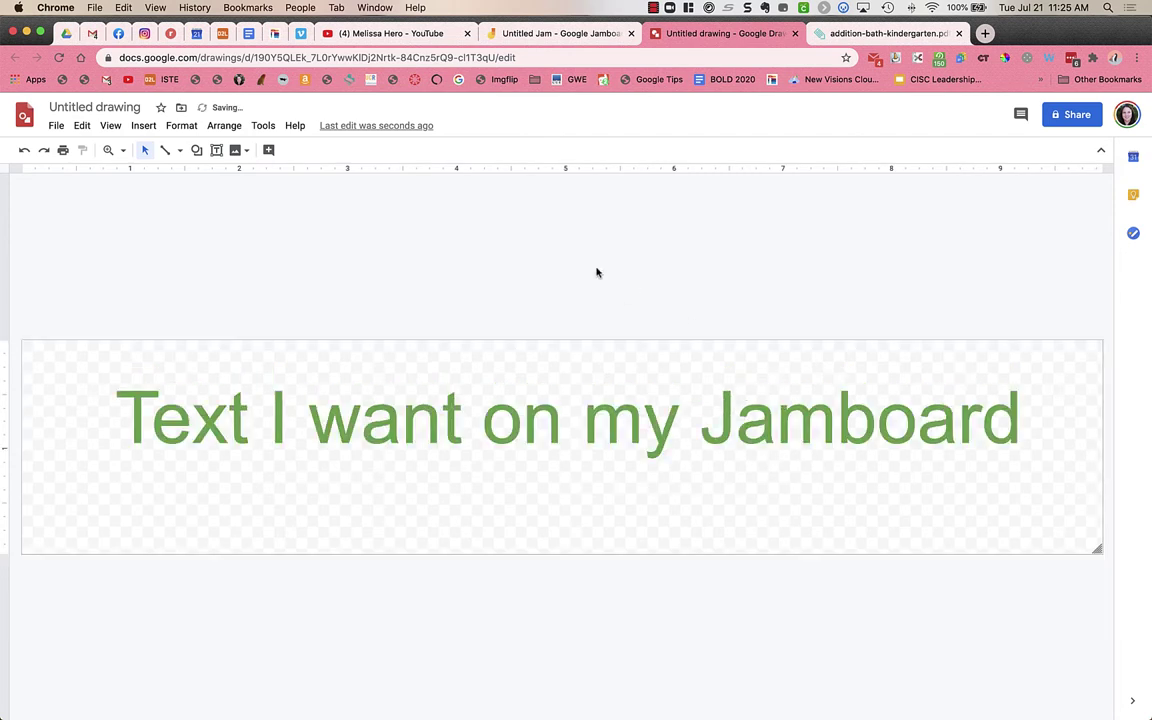
pyautogui.click(53, 126)
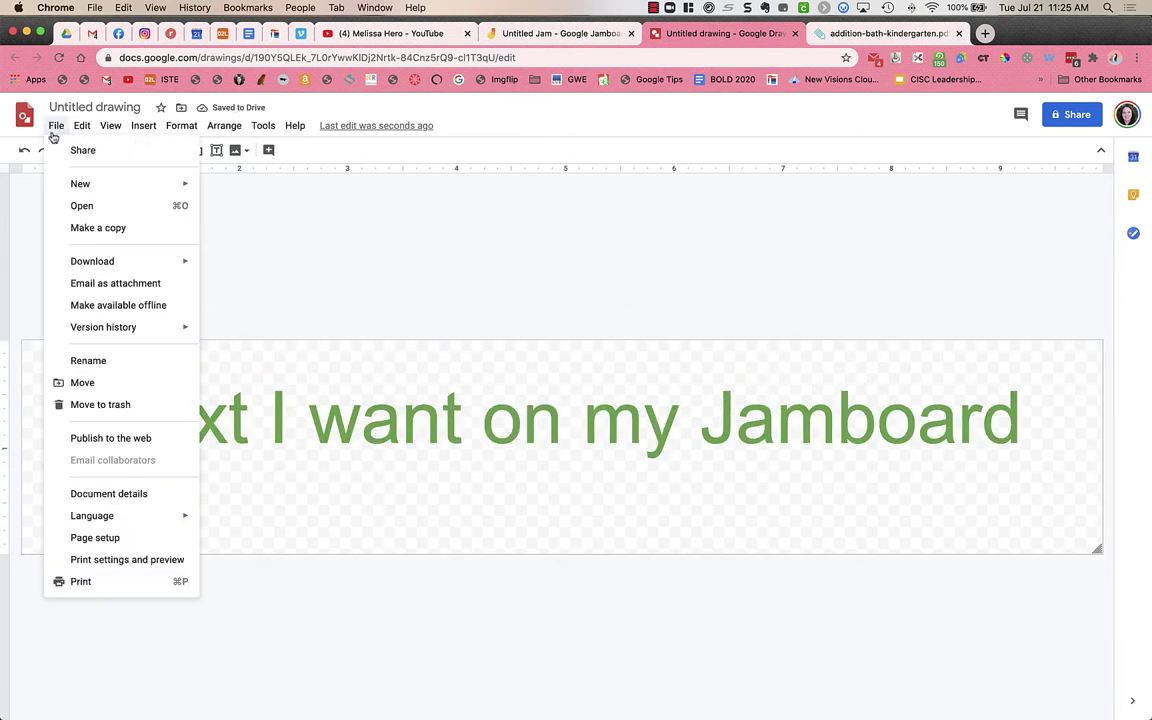
pyautogui.moveTo(149, 266)
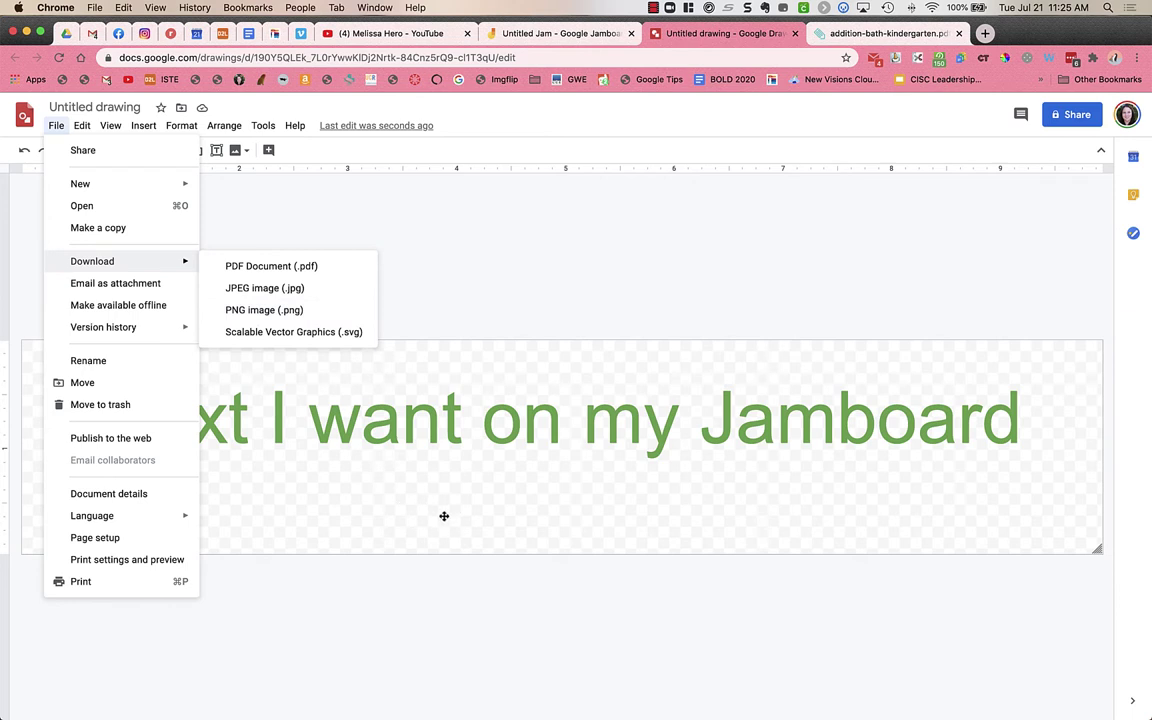
pyautogui.click(346, 312)
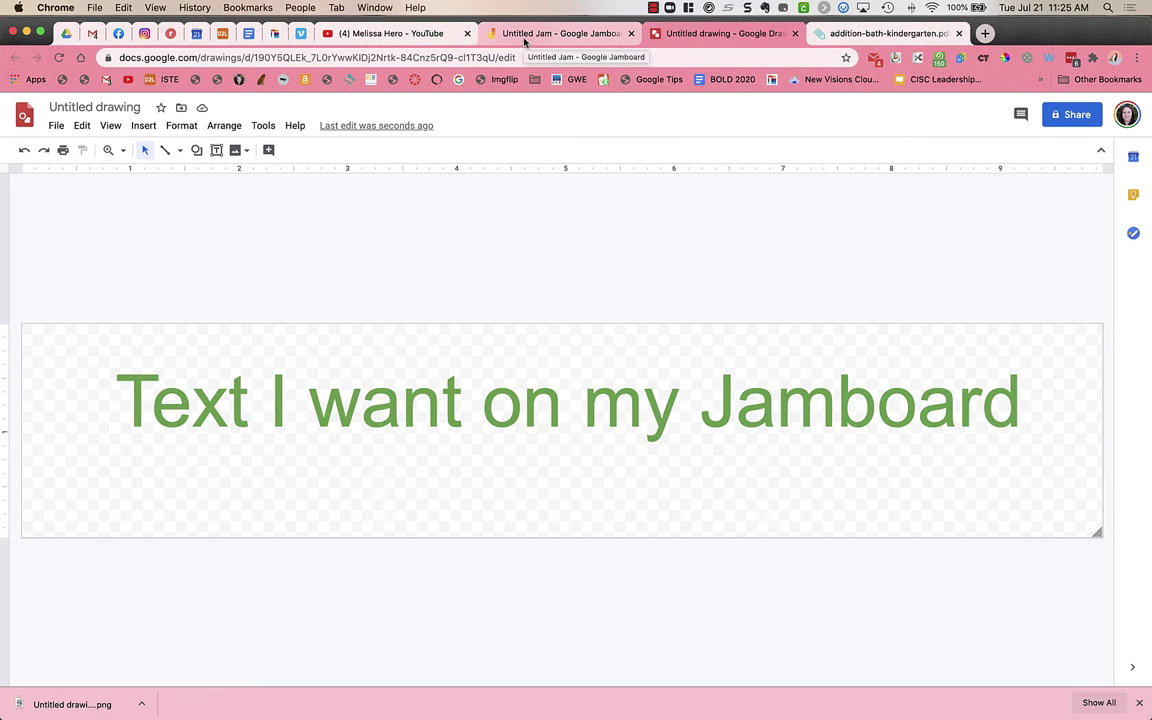
# Step: Return to the Untitled Jam and insert the downloaded drawing PNG as an image on the frame
pyautogui.click(526, 40)
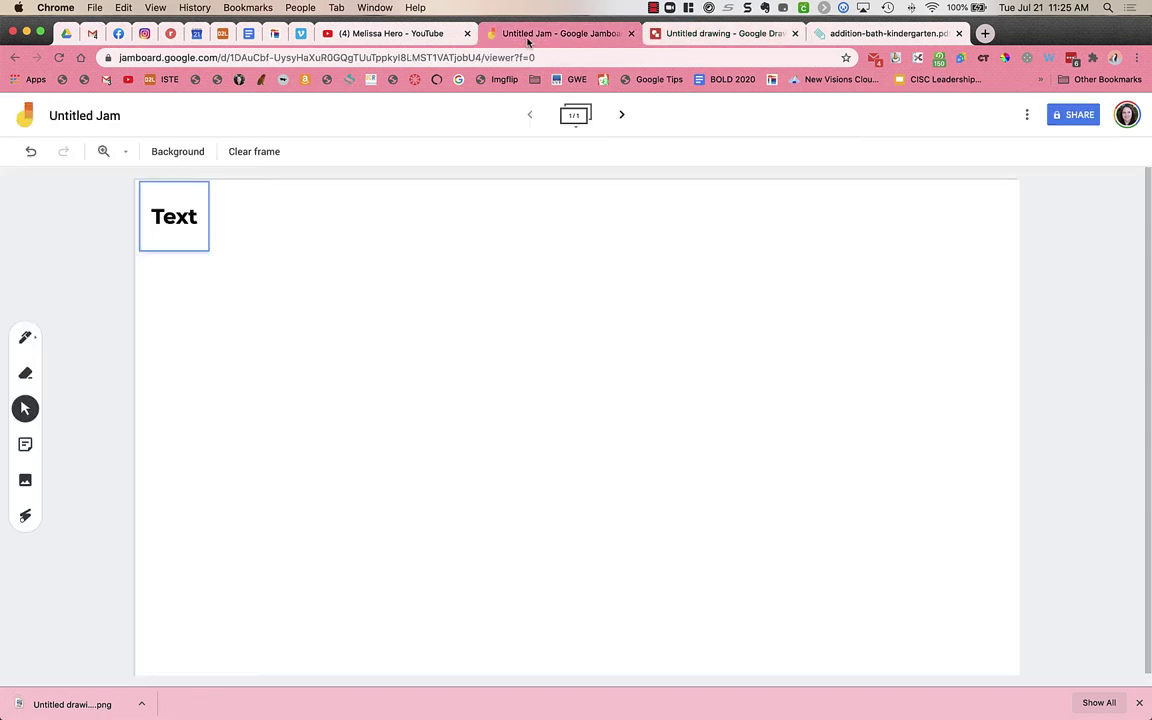
pyautogui.click(25, 483)
pyautogui.moveTo(40, 703); pyautogui.dragTo(450, 405)
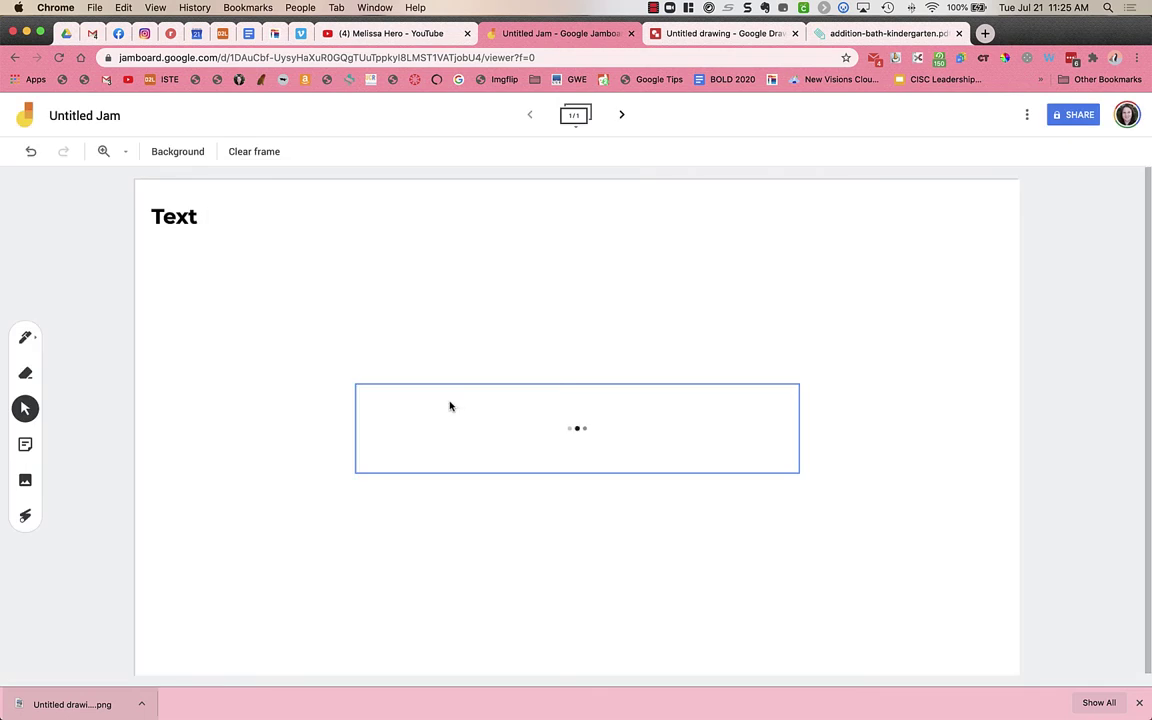
# Step: Enlarge the "Text I want on my Jamboard" image and position it across the top of the frame beside the "Text" note
pyautogui.moveTo(450, 404); pyautogui.dragTo(381, 221)
pyautogui.moveTo(726, 275); pyautogui.dragTo(960, 375)
pyautogui.moveTo(836, 278); pyautogui.dragTo(797, 255)
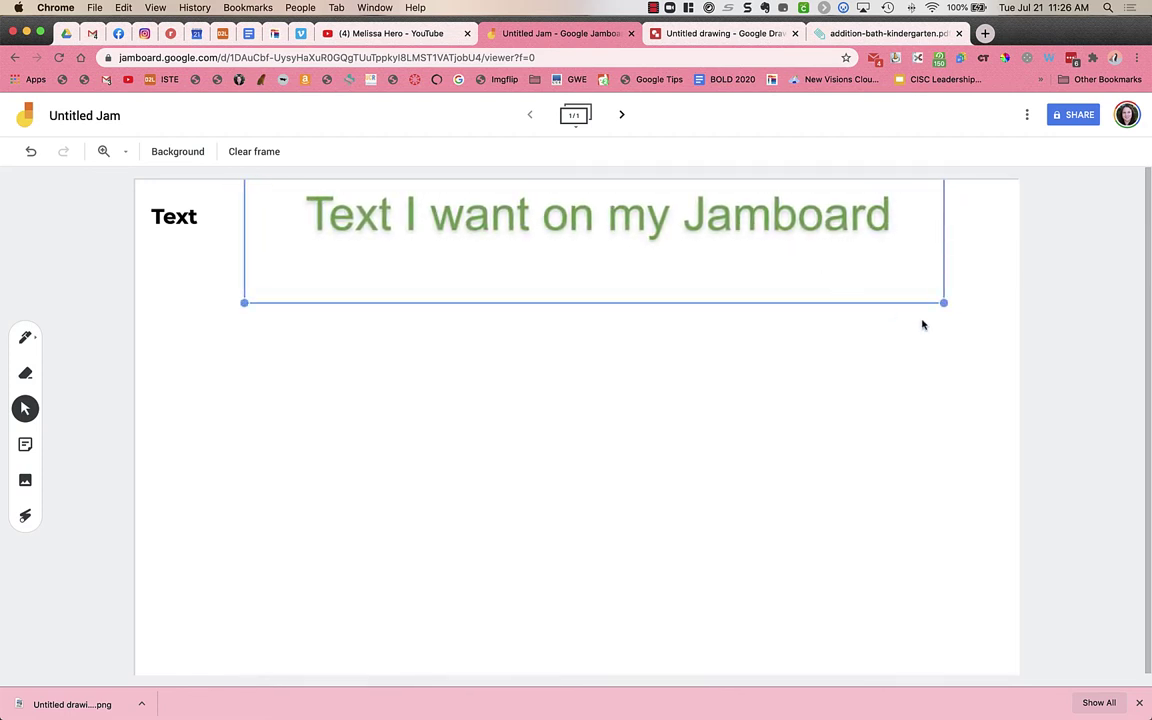
pyautogui.click(1016, 342)
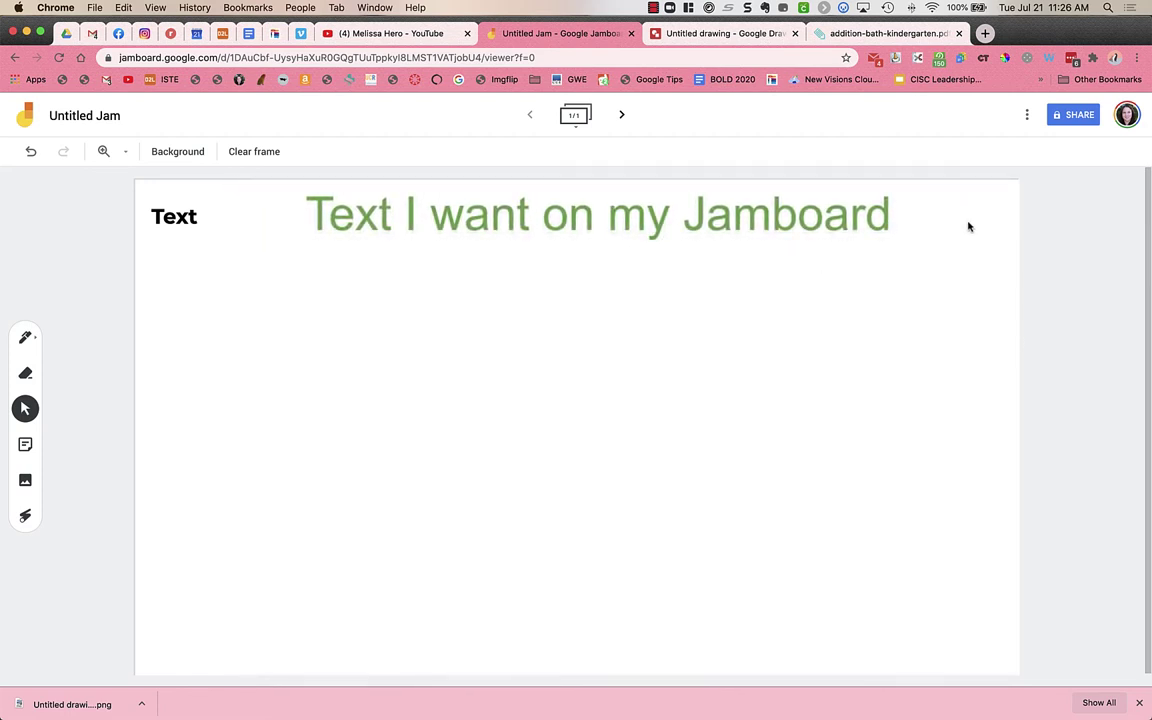
# Step: Examine the addition problems in the addition-bath-kindergarten.pdf worksheet and return to the Jam
pyautogui.click(905, 34)
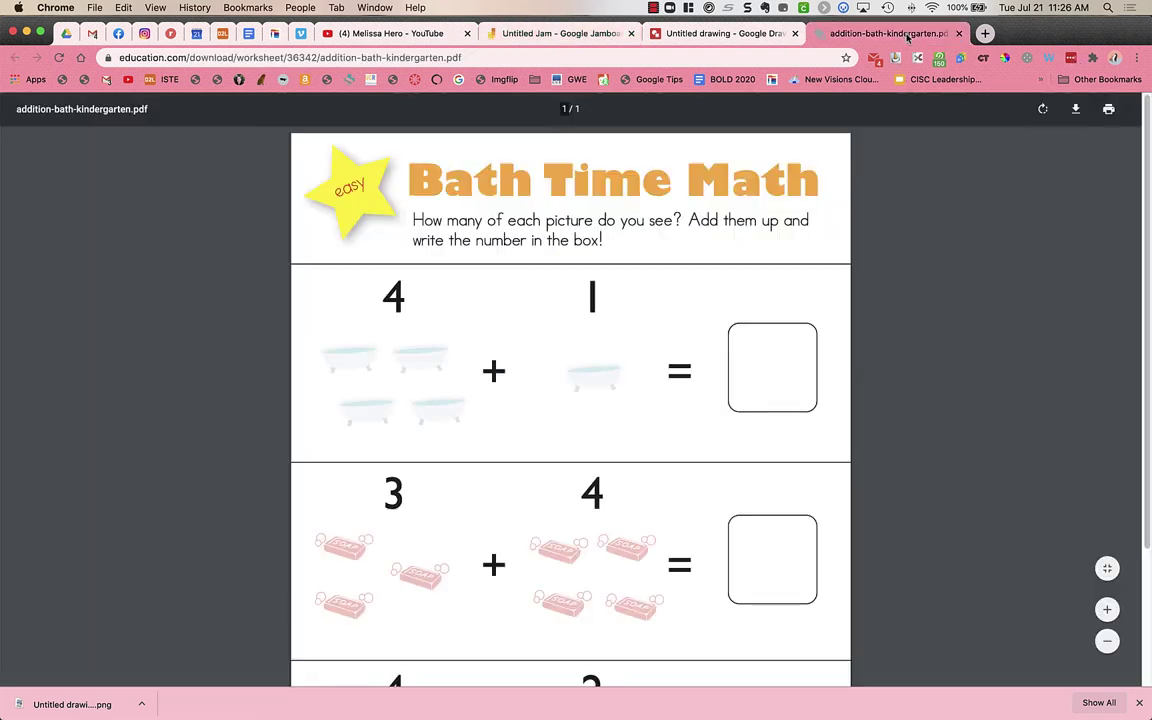
pyautogui.scroll(-3, 560, 402)
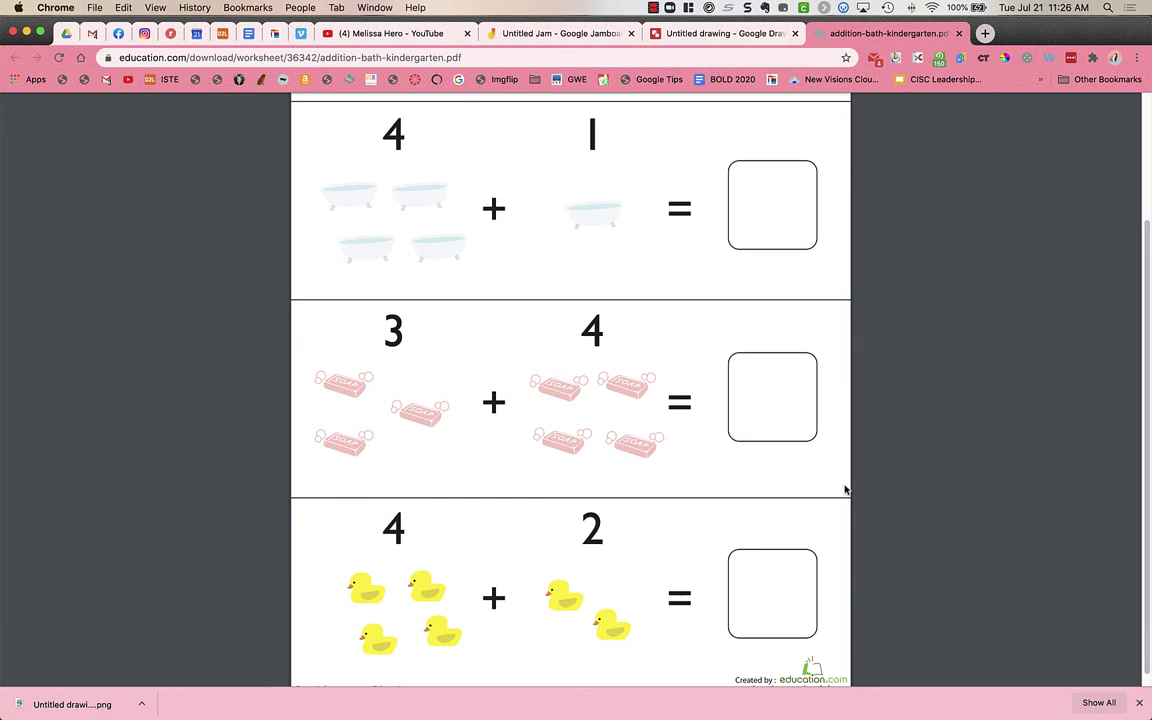
pyautogui.click(707, 35)
pyautogui.click(482, 33)
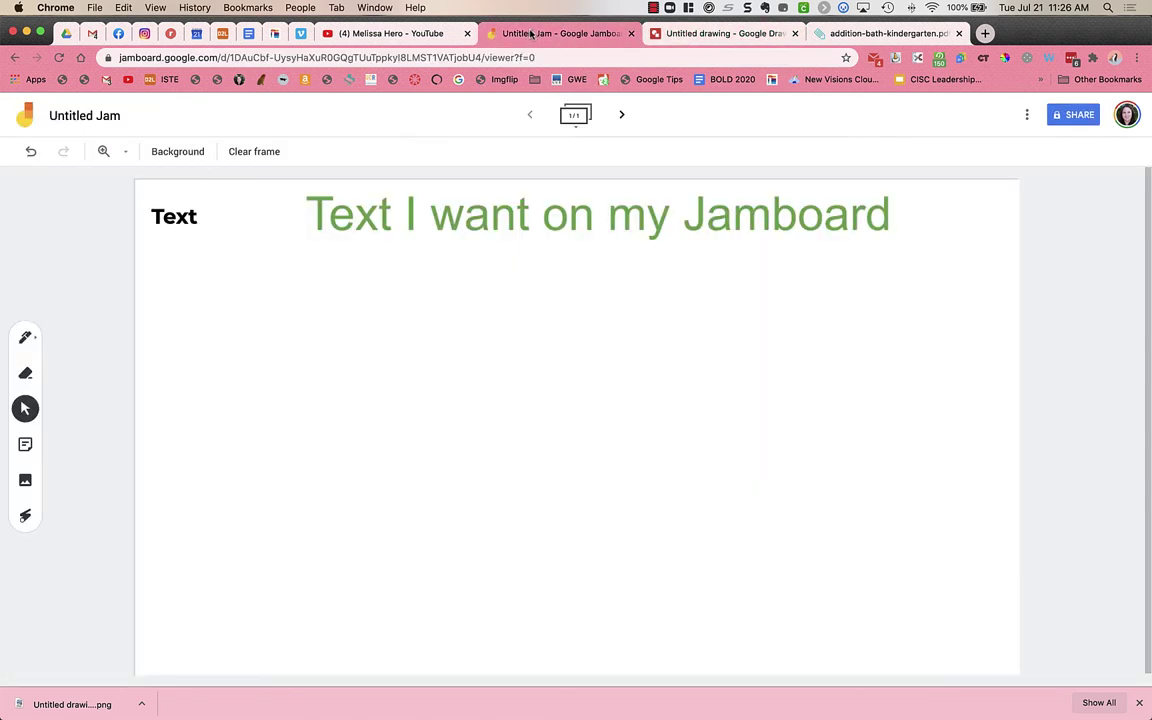
# Step: Find the "math problem" image on the computer by searching for "math" and upload it to the frame
pyautogui.click(26, 480)
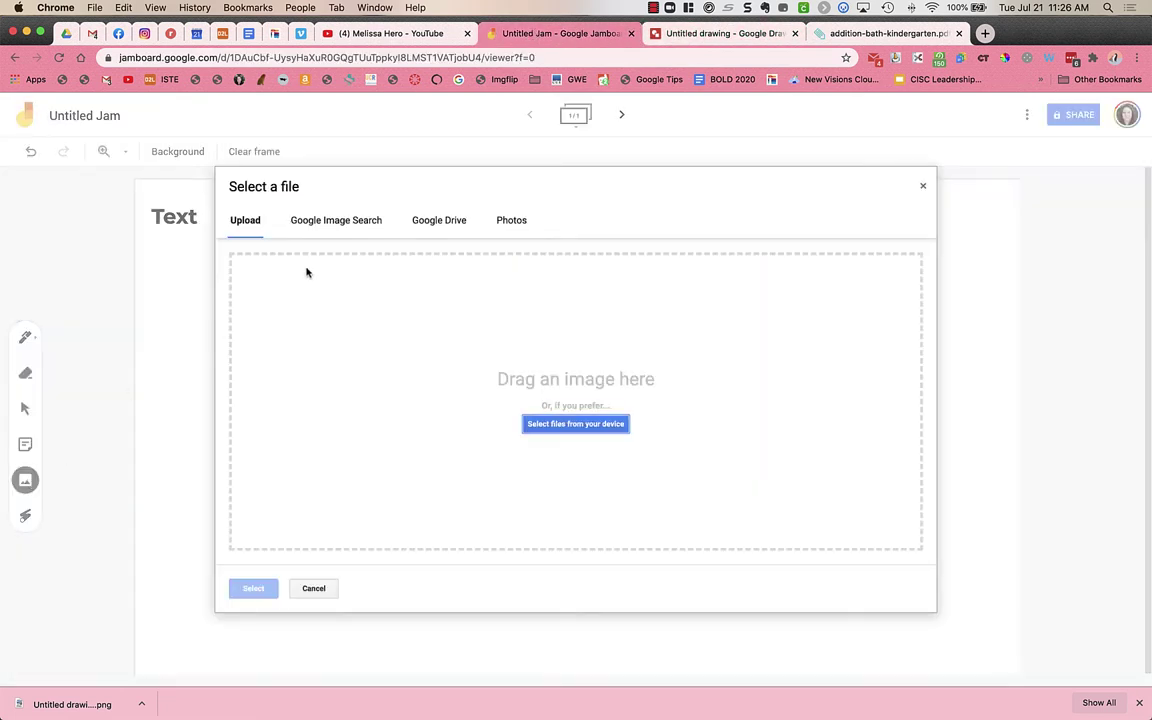
pyautogui.click(554, 424)
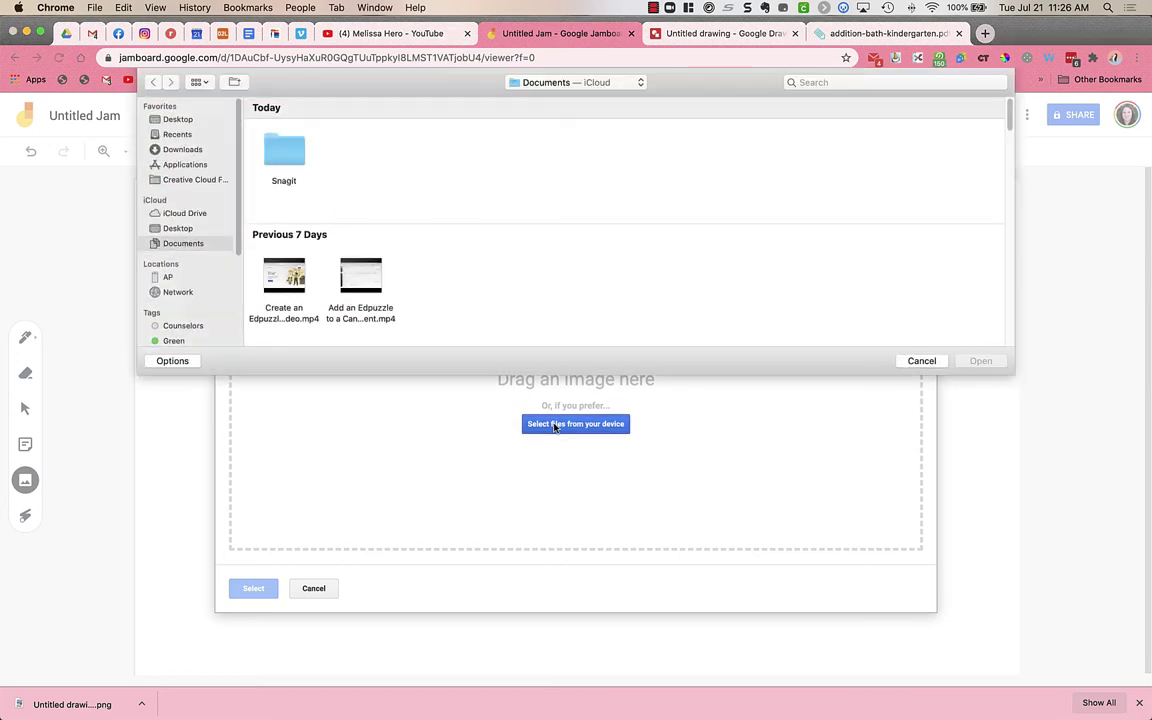
pyautogui.click(183, 150)
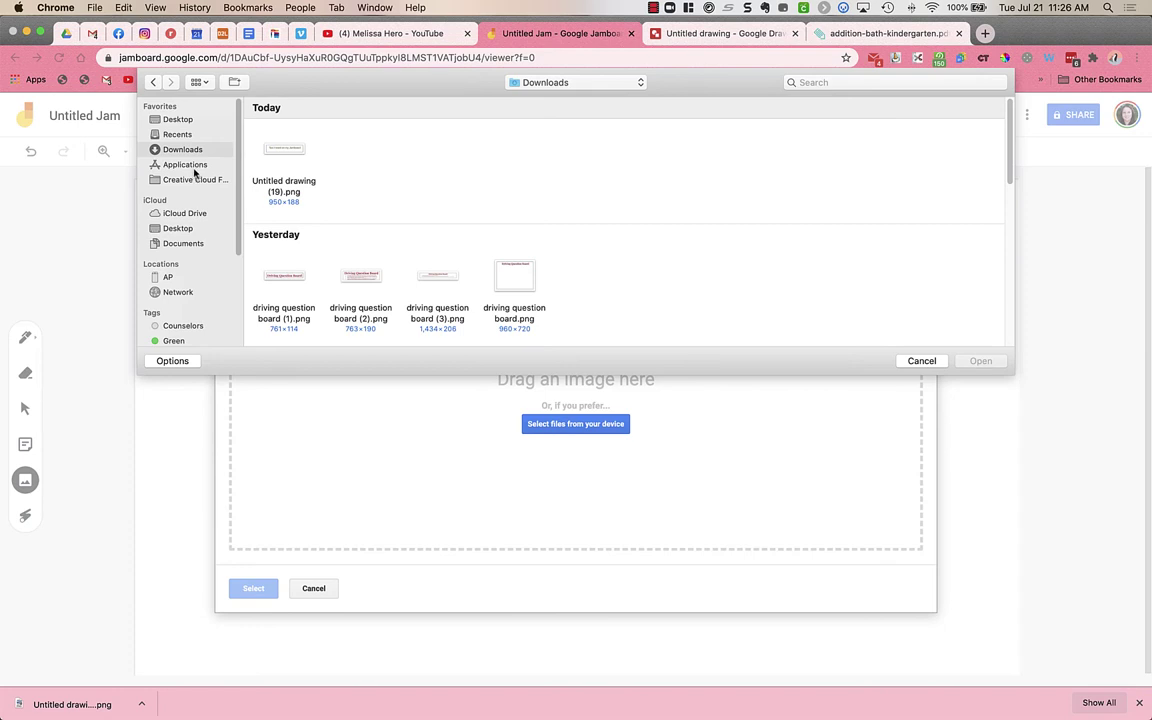
pyautogui.click(839, 82)
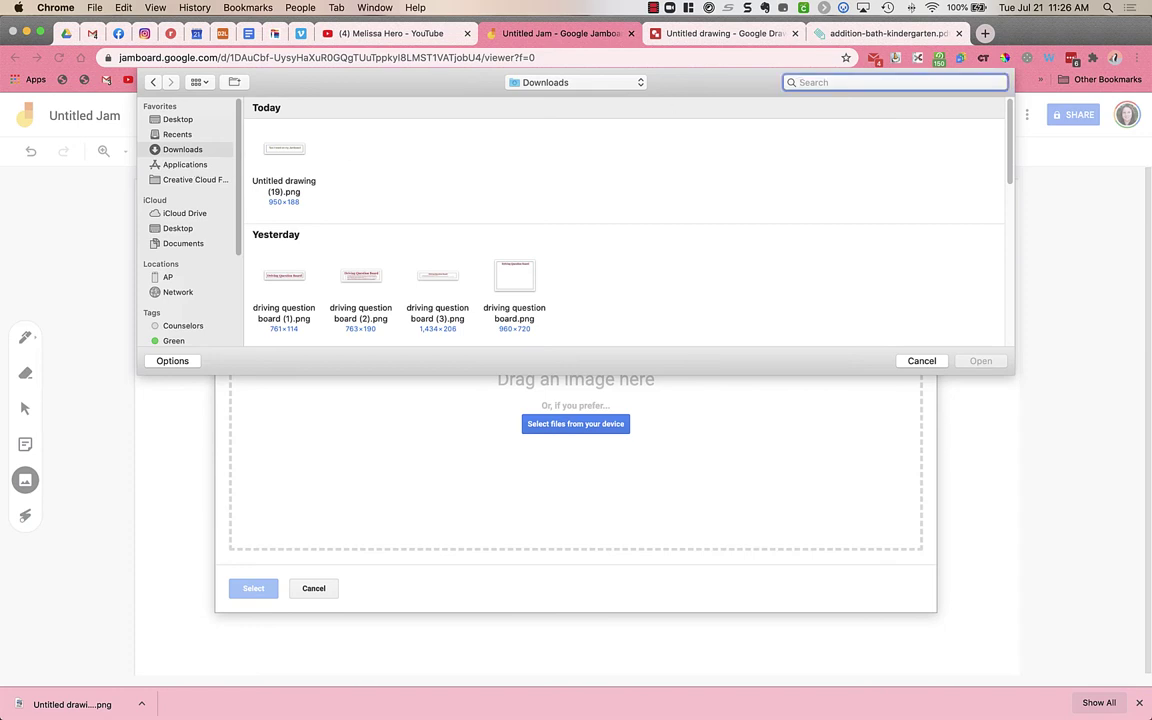
pyautogui.write('math')
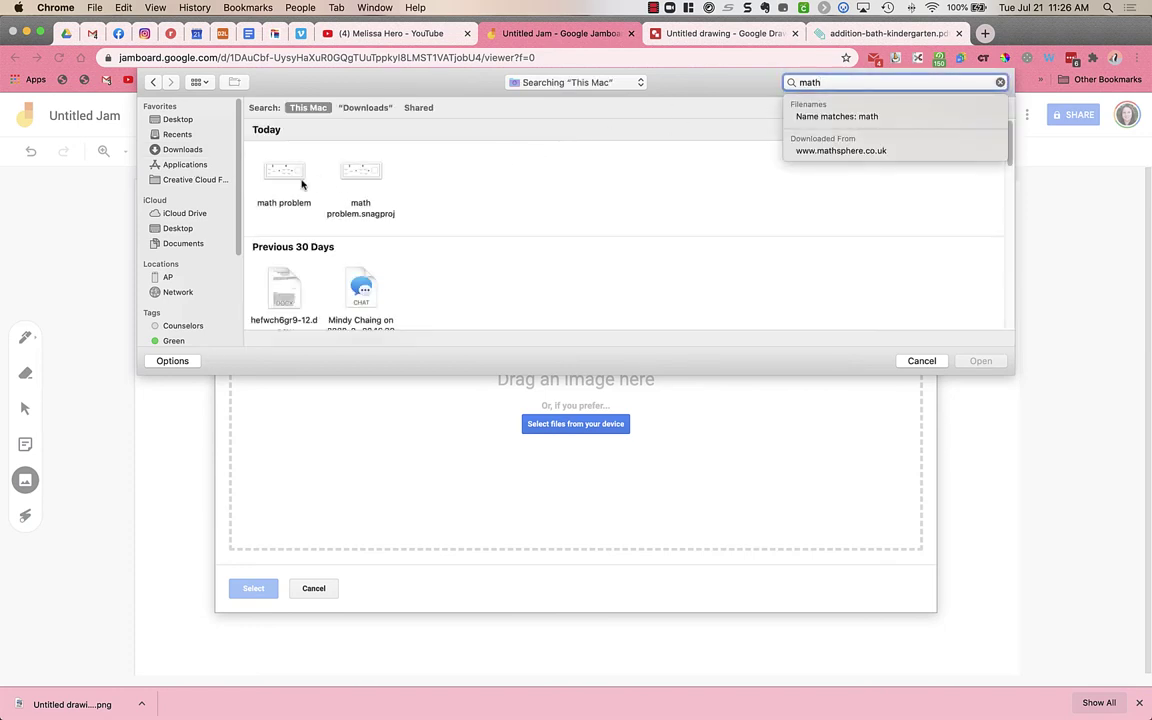
pyautogui.click(293, 175)
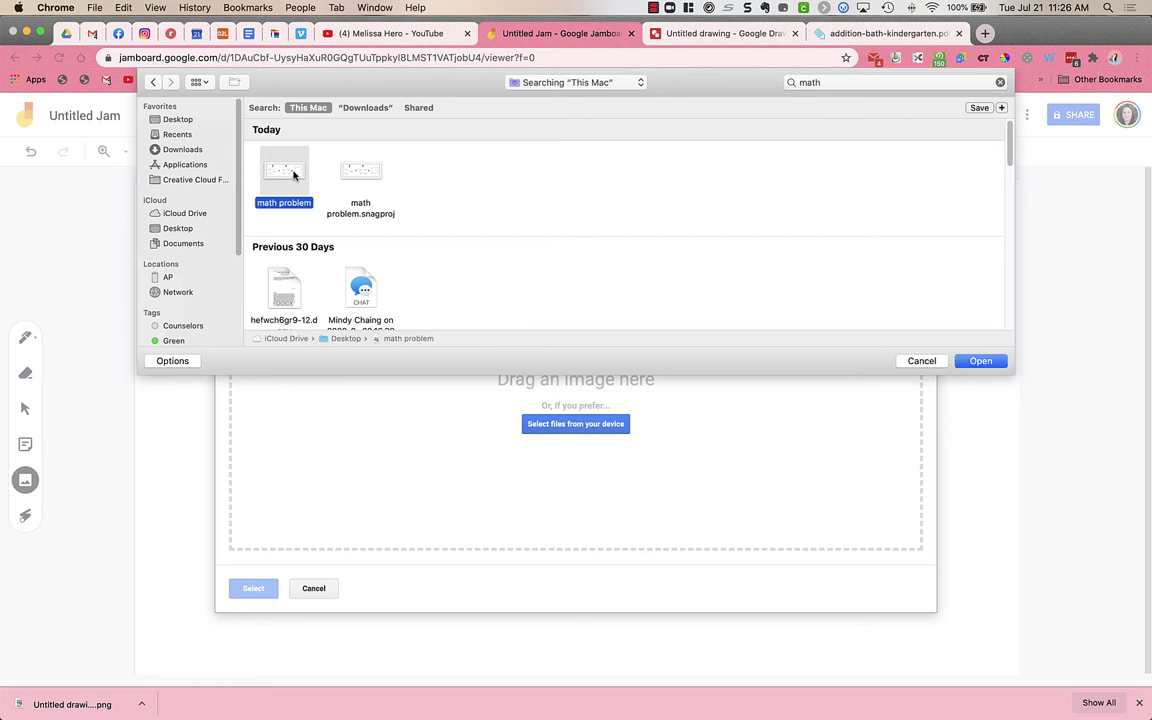
pyautogui.click(979, 362)
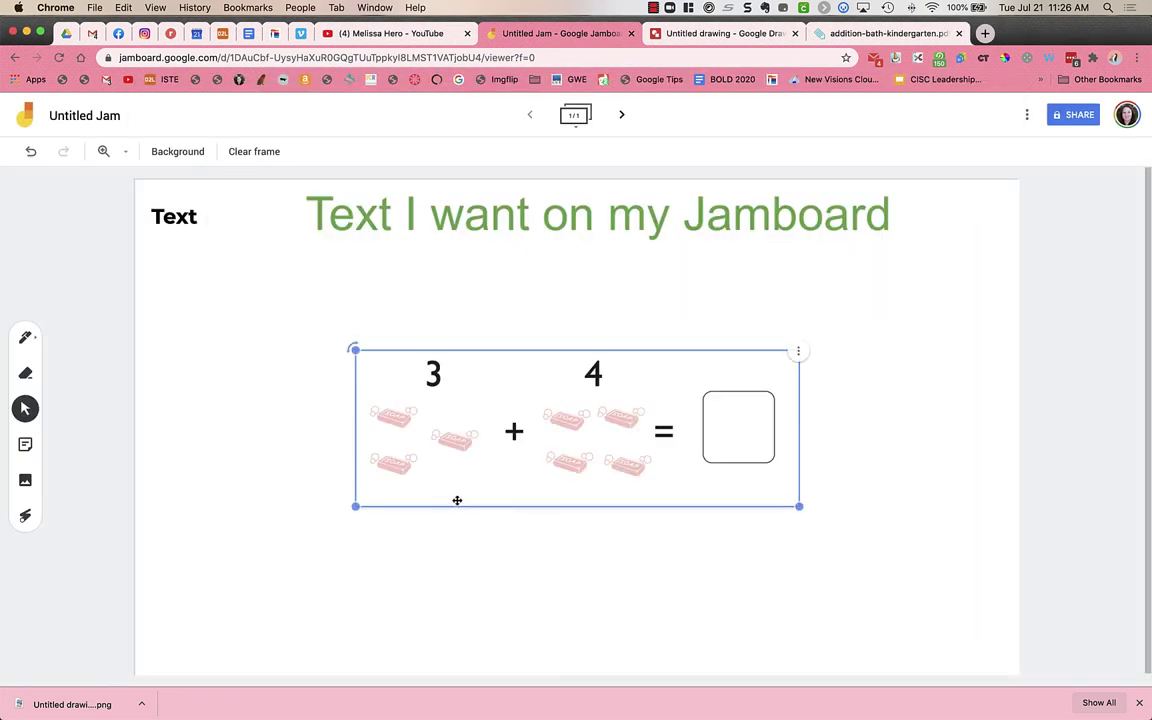
# Step: Enlarge the math problem image and center it in the lower part of the frame below the green heading
pyautogui.moveTo(440, 430); pyautogui.dragTo(336, 393)
pyautogui.moveTo(680, 460); pyautogui.dragTo(944, 620)
pyautogui.moveTo(851, 495); pyautogui.dragTo(838, 533)
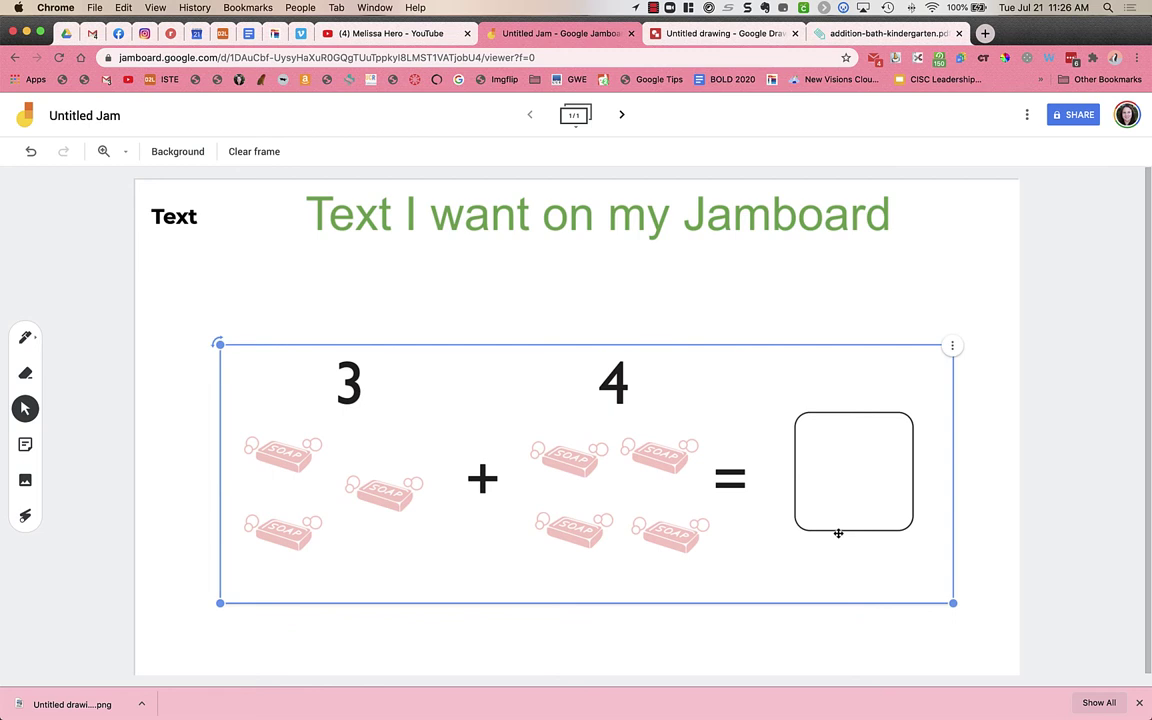
pyautogui.click(745, 322)
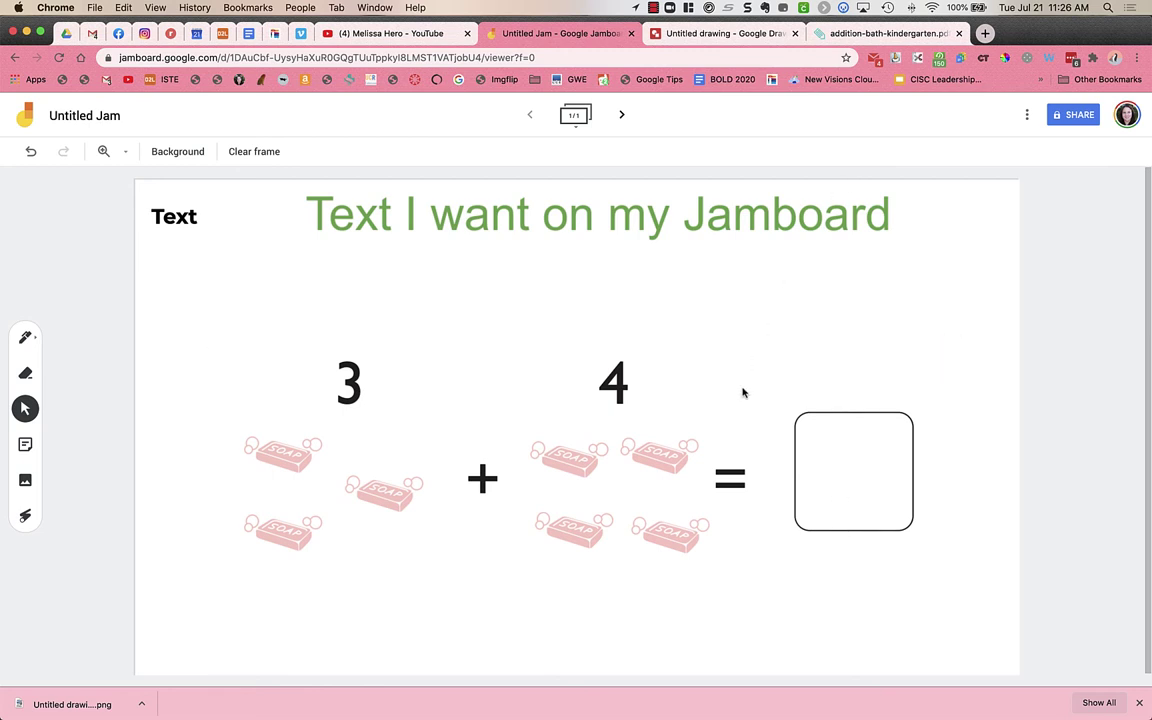
# Step: Move the green heading image slightly lower, keeping it centered above the math problem, and deselect it
pyautogui.moveTo(730, 232)
pyautogui.mouseDown()
pyautogui.moveTo(674, 430)
pyautogui.moveTo(803, 204)
pyautogui.moveTo(708, 286)
pyautogui.moveTo(738, 231)
pyautogui.mouseUp()
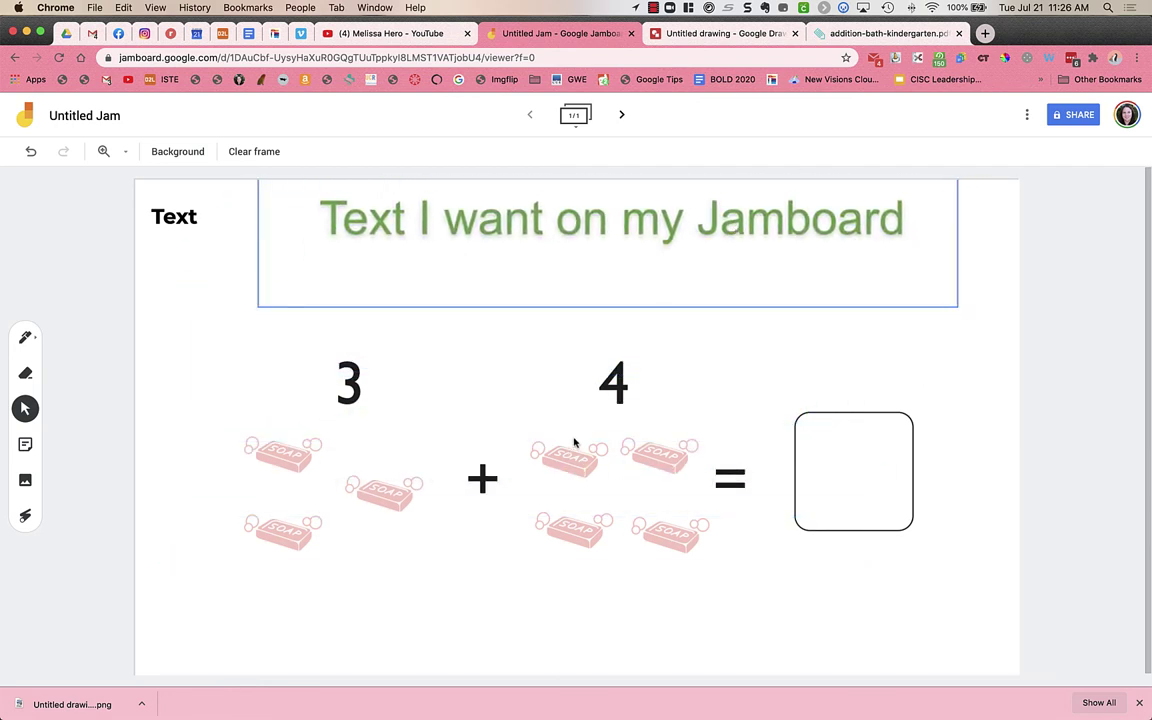
pyautogui.moveTo(571, 224); pyautogui.dragTo(560, 234)
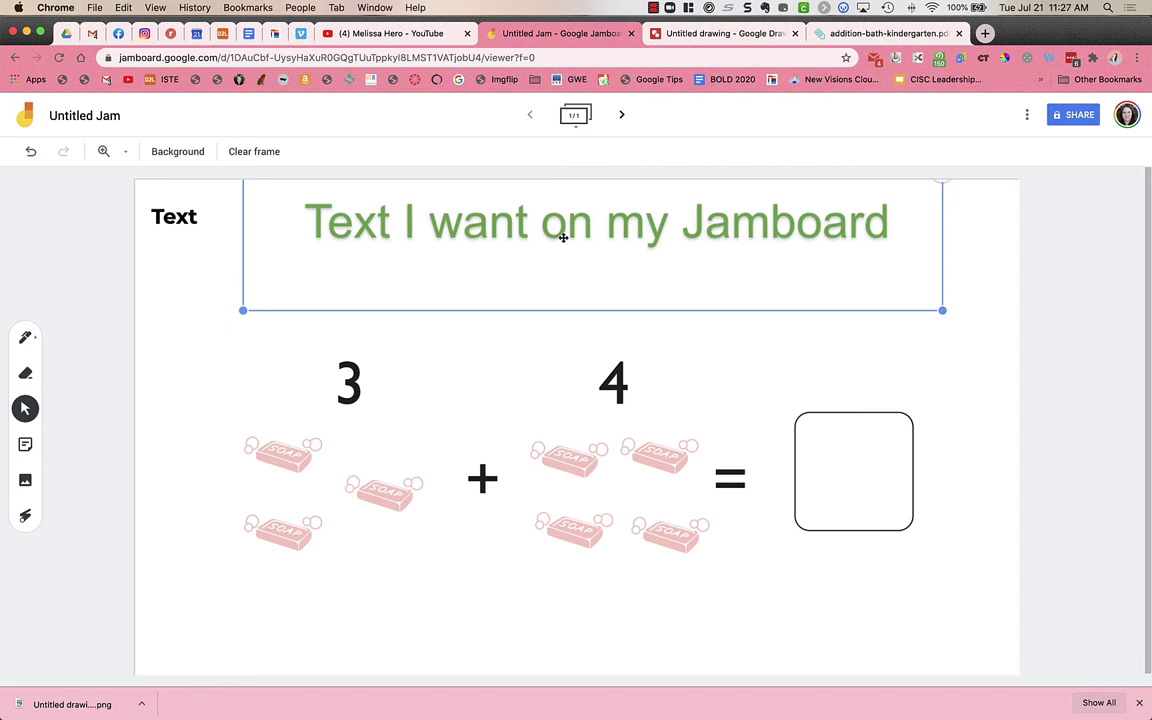
pyautogui.click(54, 437)
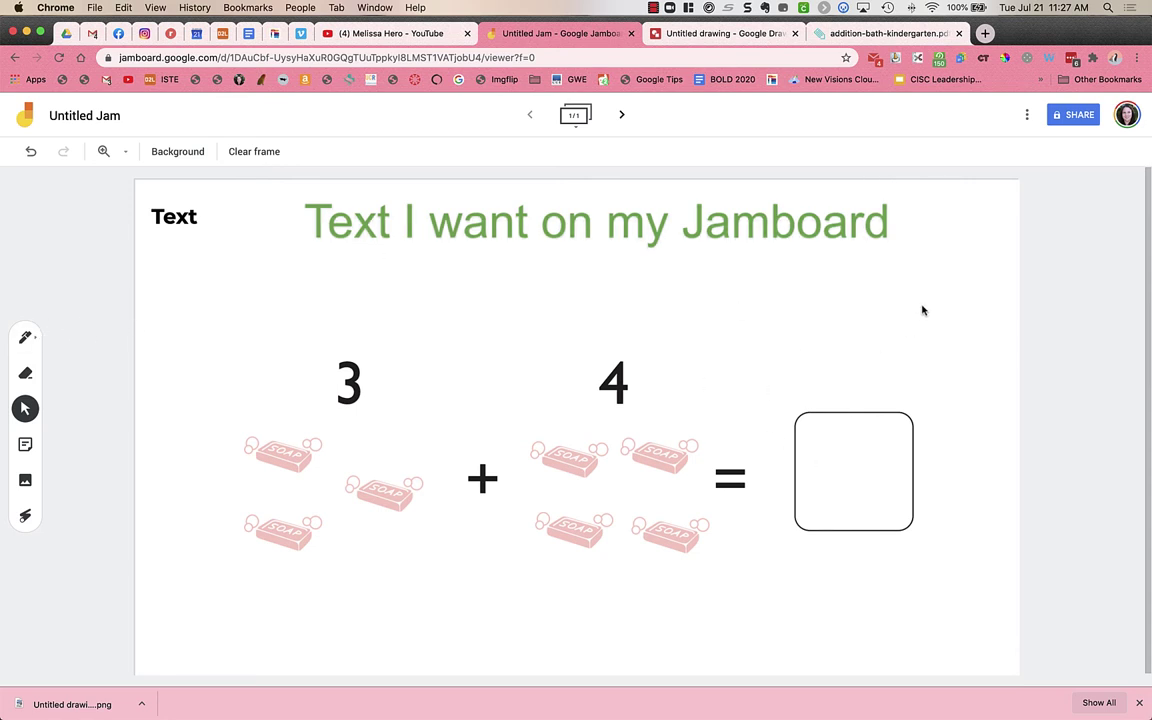
# Step: Save the current Jam frame as an image file
pyautogui.click(1027, 117)
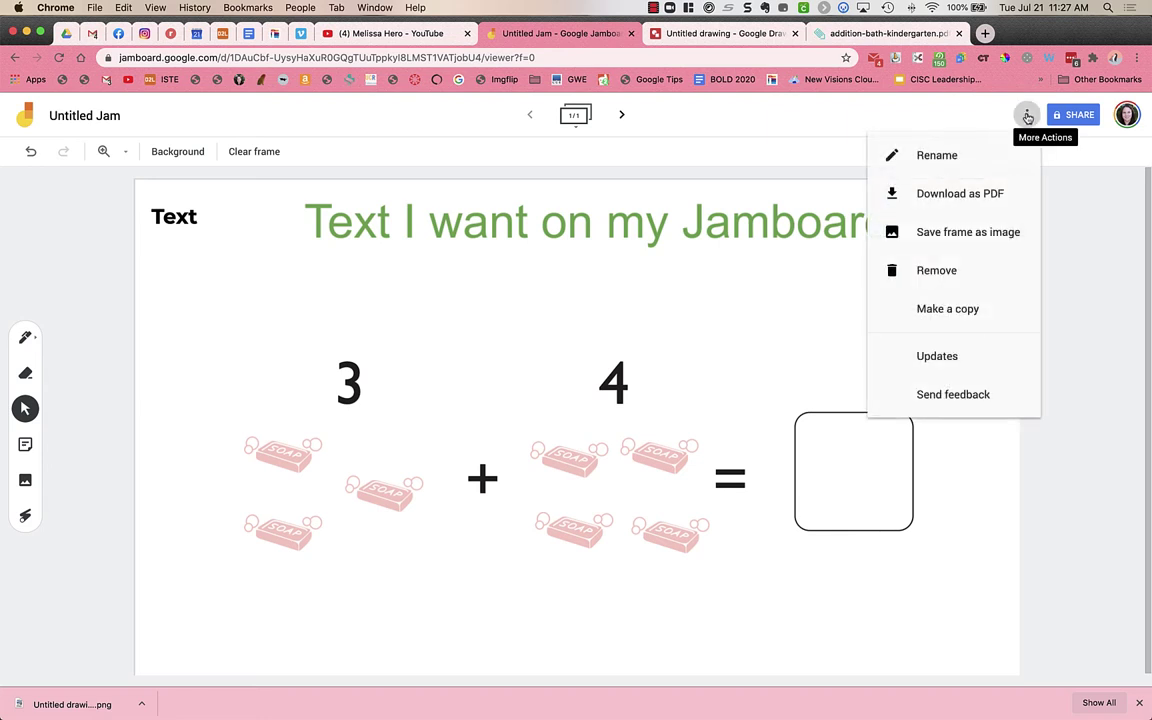
pyautogui.click(977, 240)
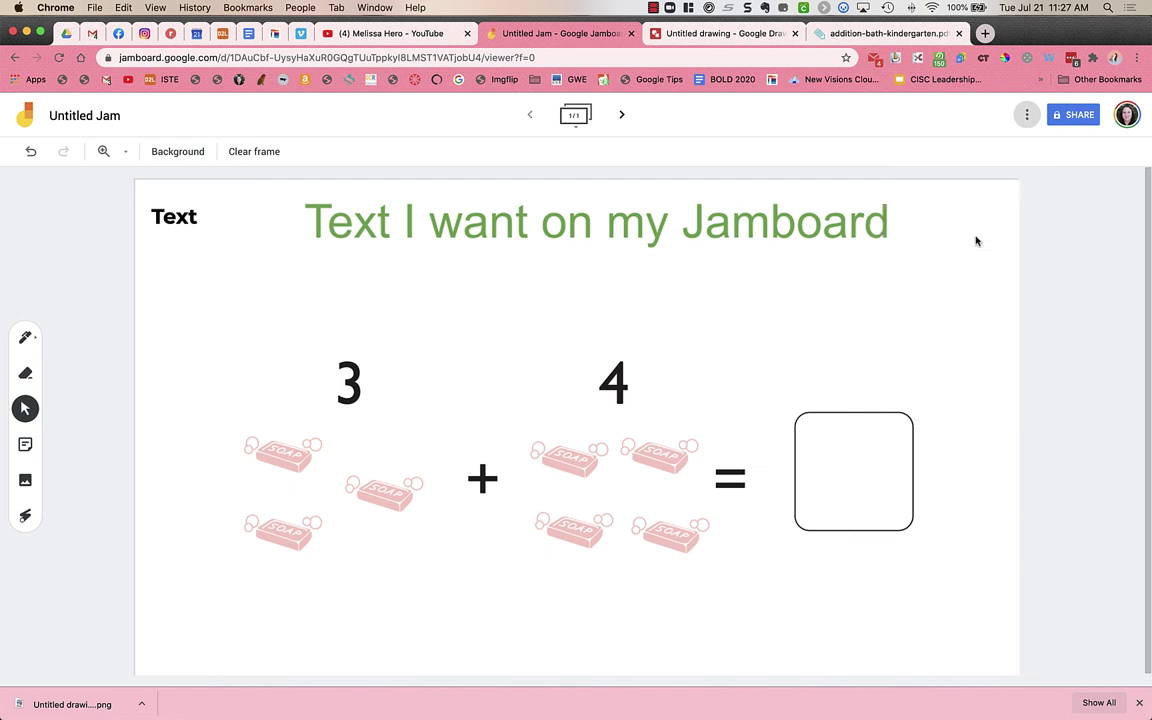
# Step: Create a new blank Google Slides presentation in a new browser tab
pyautogui.click(985, 34)
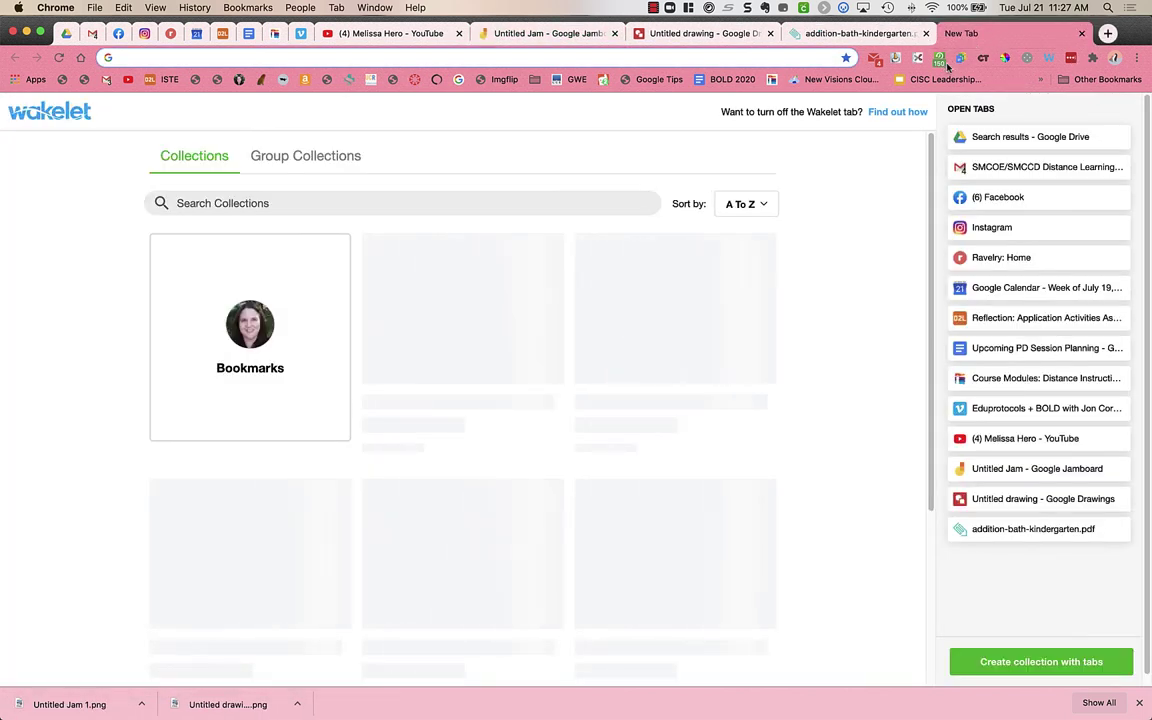
pyautogui.click(960, 58)
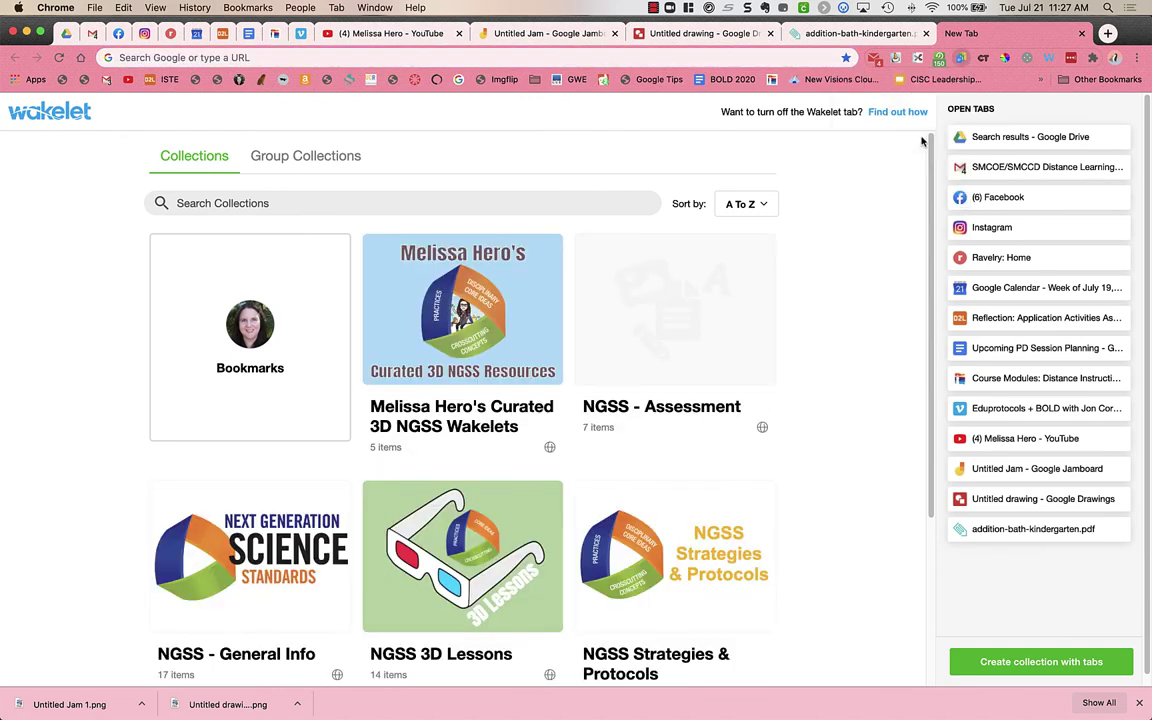
pyautogui.click(880, 136)
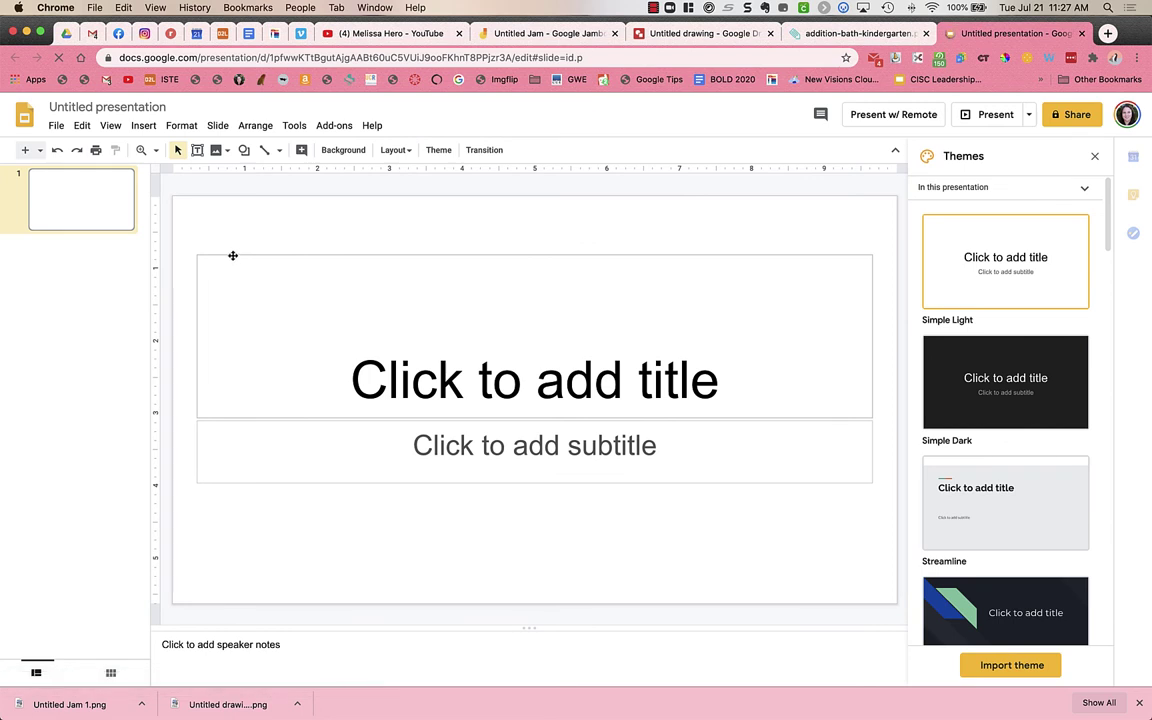
# Step: Delete the title and subtitle placeholders from the first slide and close the theme choices
pyautogui.click(232, 257)
pyautogui.press('Delete')
pyautogui.click(250, 420)
pyautogui.press('Delete')
pyautogui.click(1094, 156)
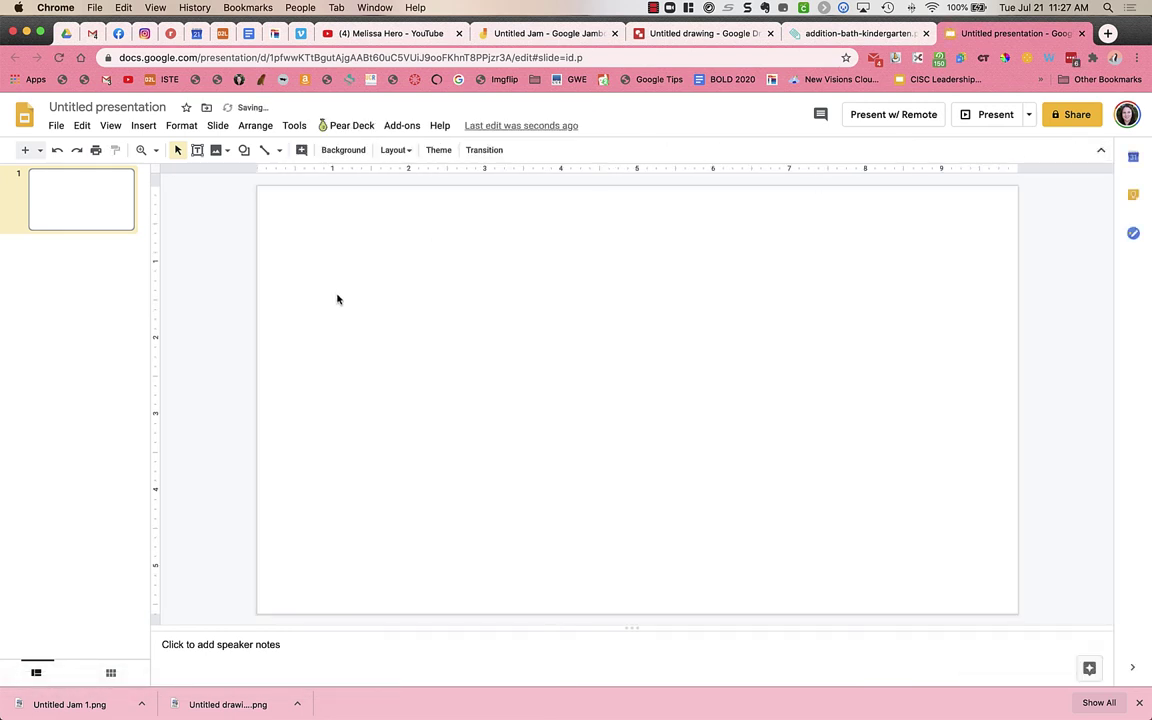
# Step: Set the downloaded image Untitled Jam 1.png as the background of the first slide
pyautogui.click(344, 151)
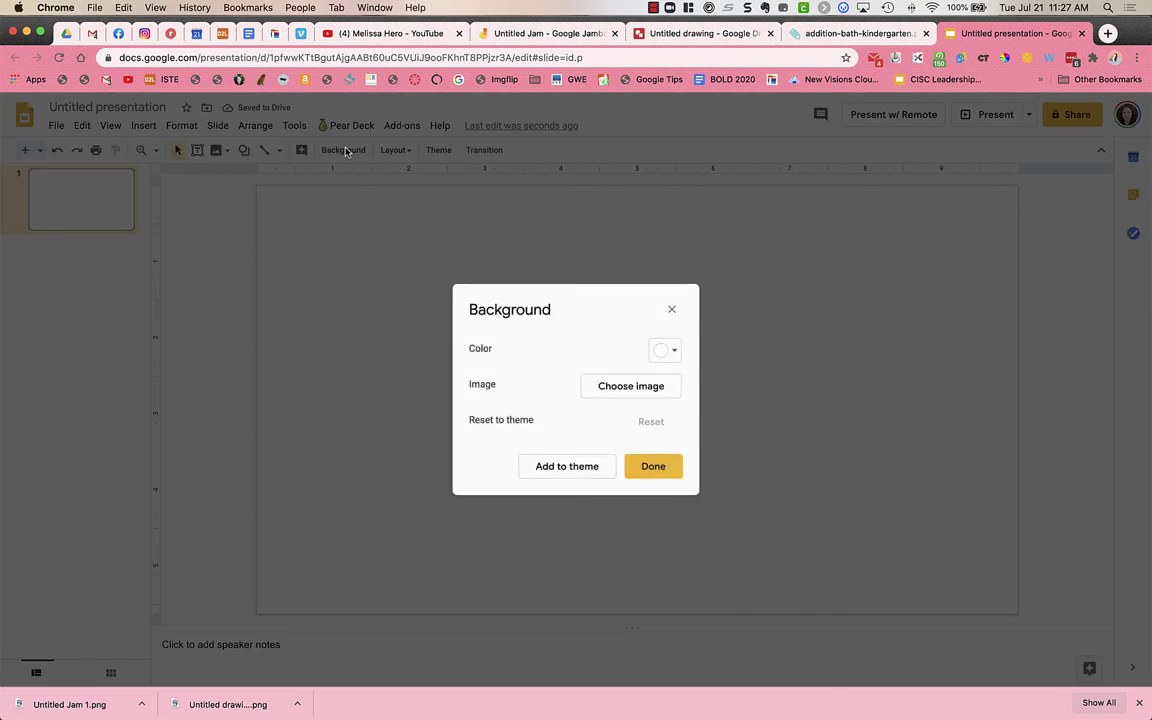
pyautogui.click(630, 390)
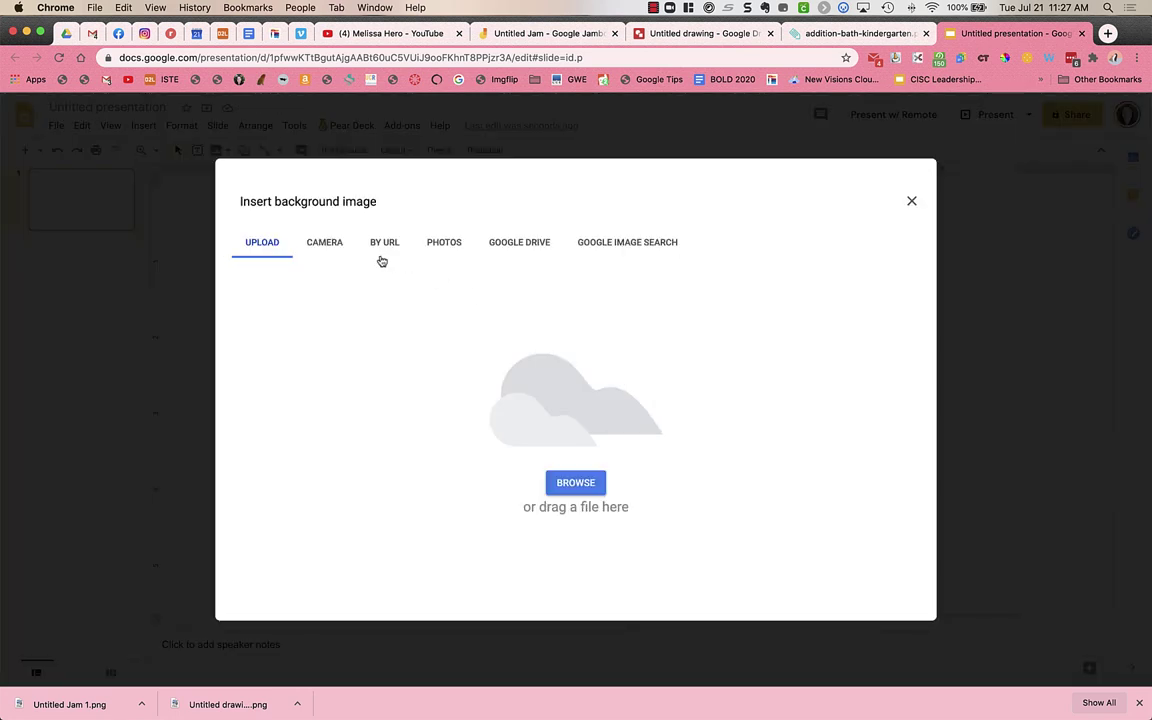
pyautogui.click(587, 483)
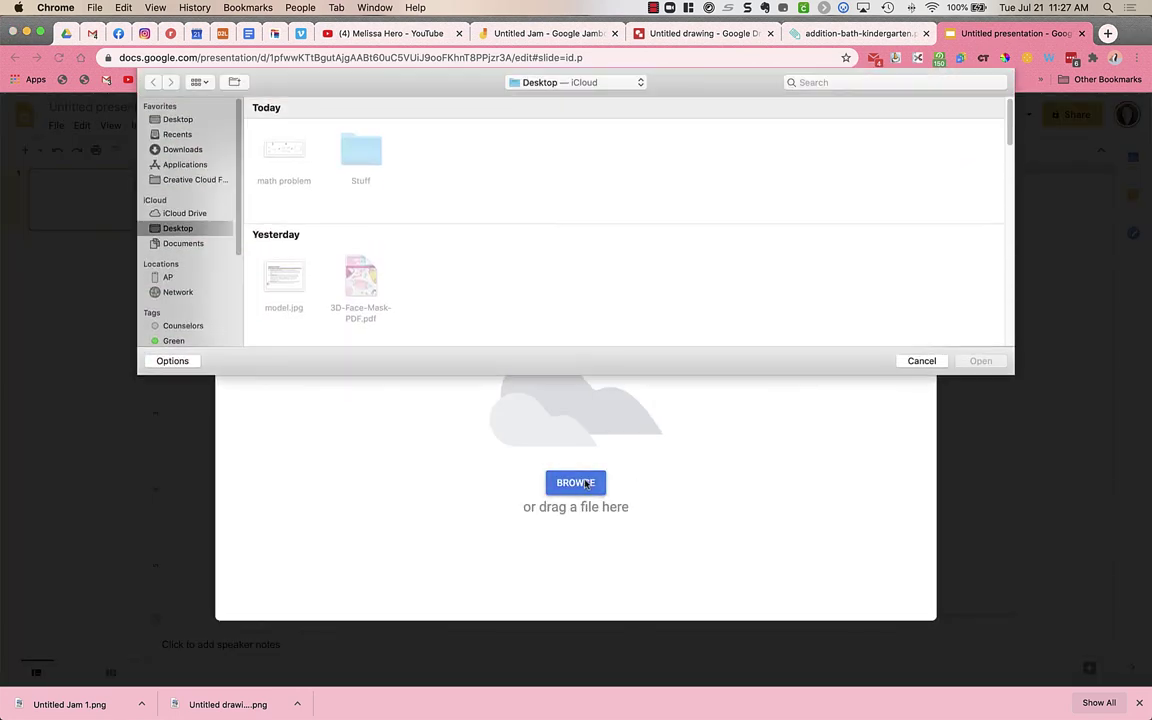
pyautogui.click(921, 361)
pyautogui.moveTo(62, 710); pyautogui.dragTo(491, 445)
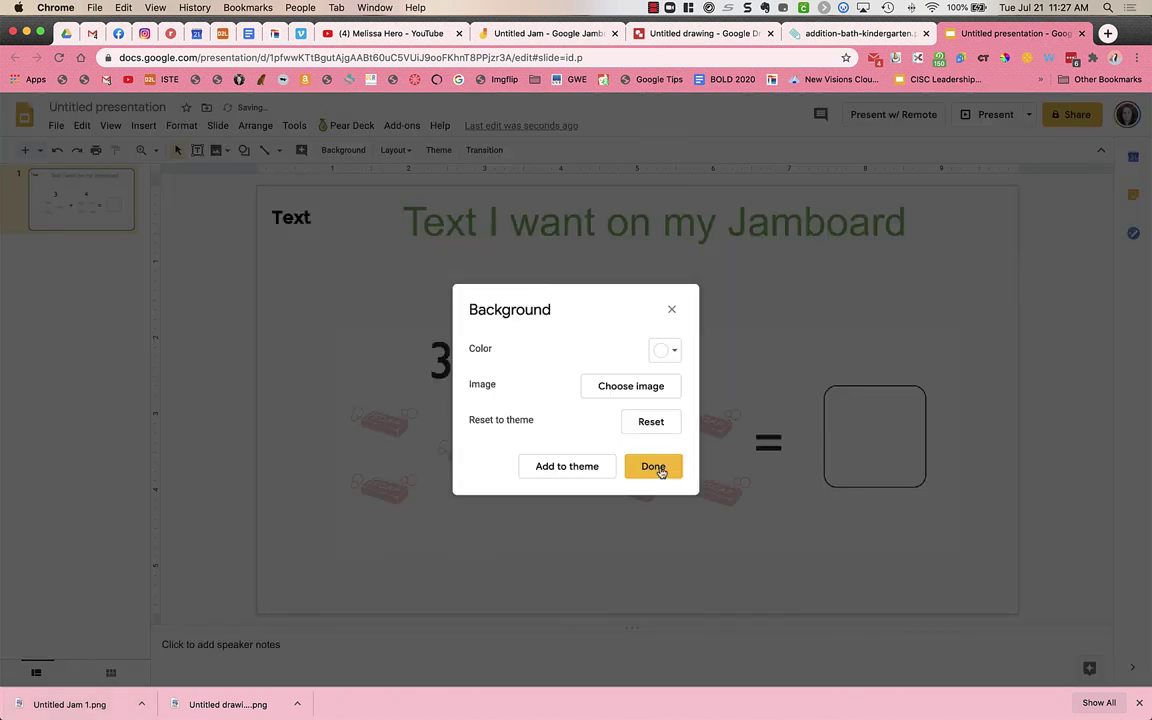
pyautogui.click(653, 467)
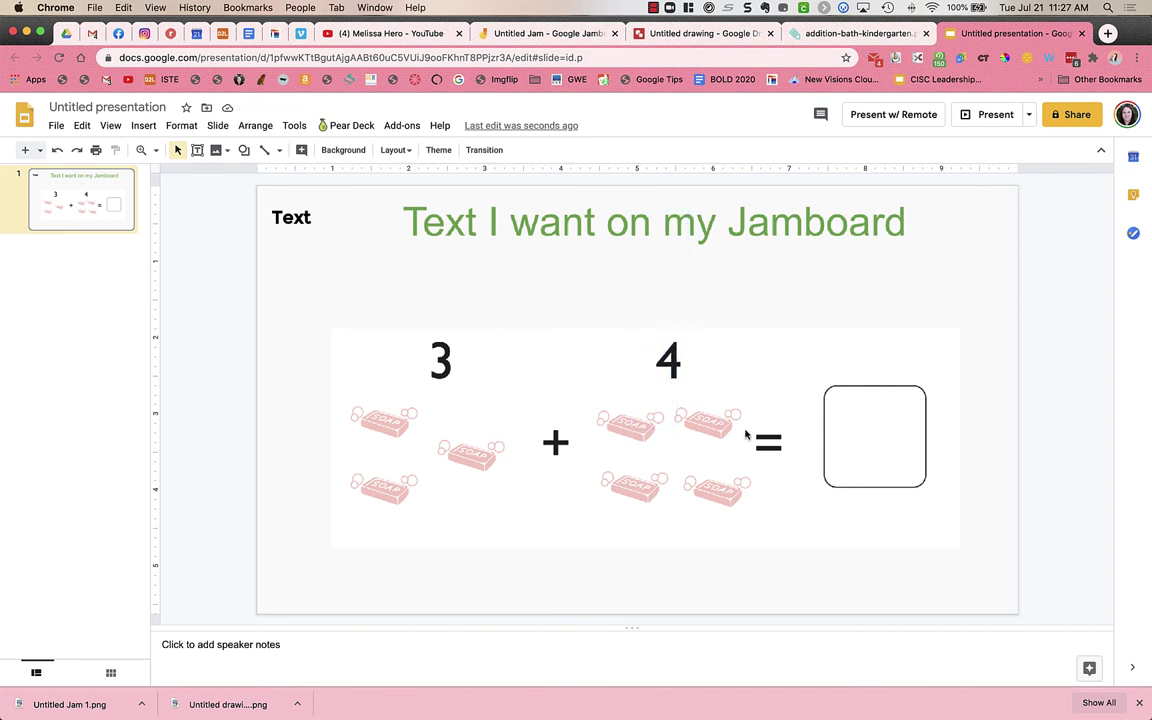
pyautogui.click(279, 150)
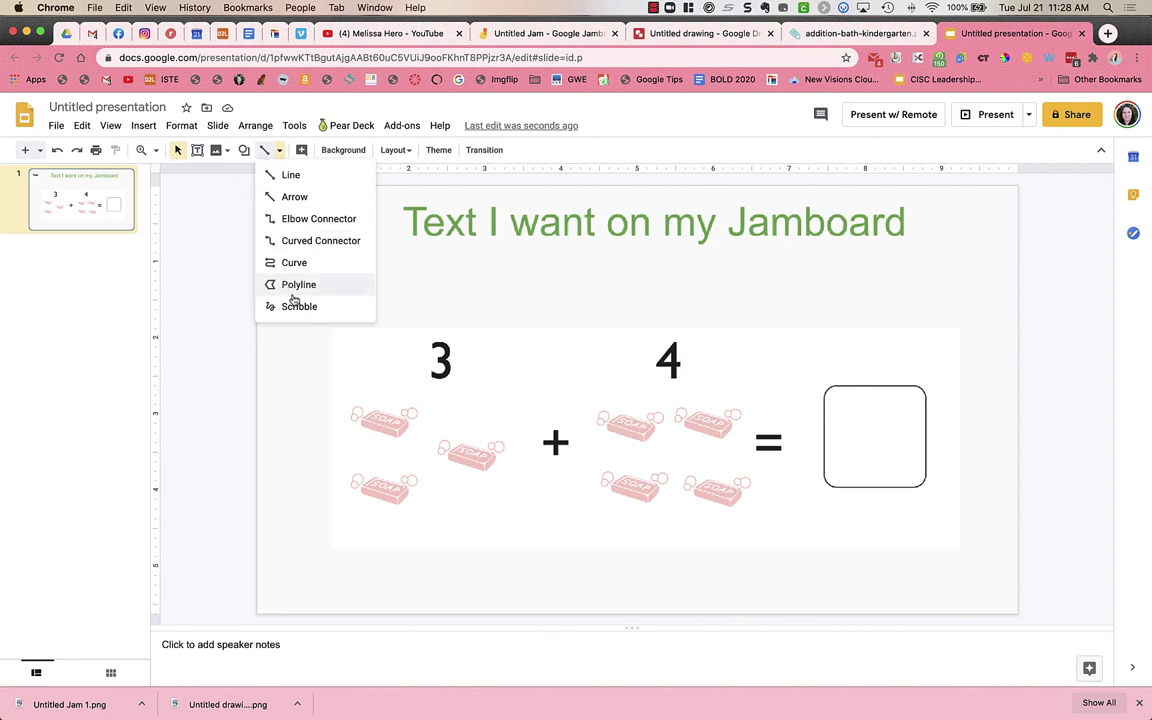
pyautogui.click(227, 396)
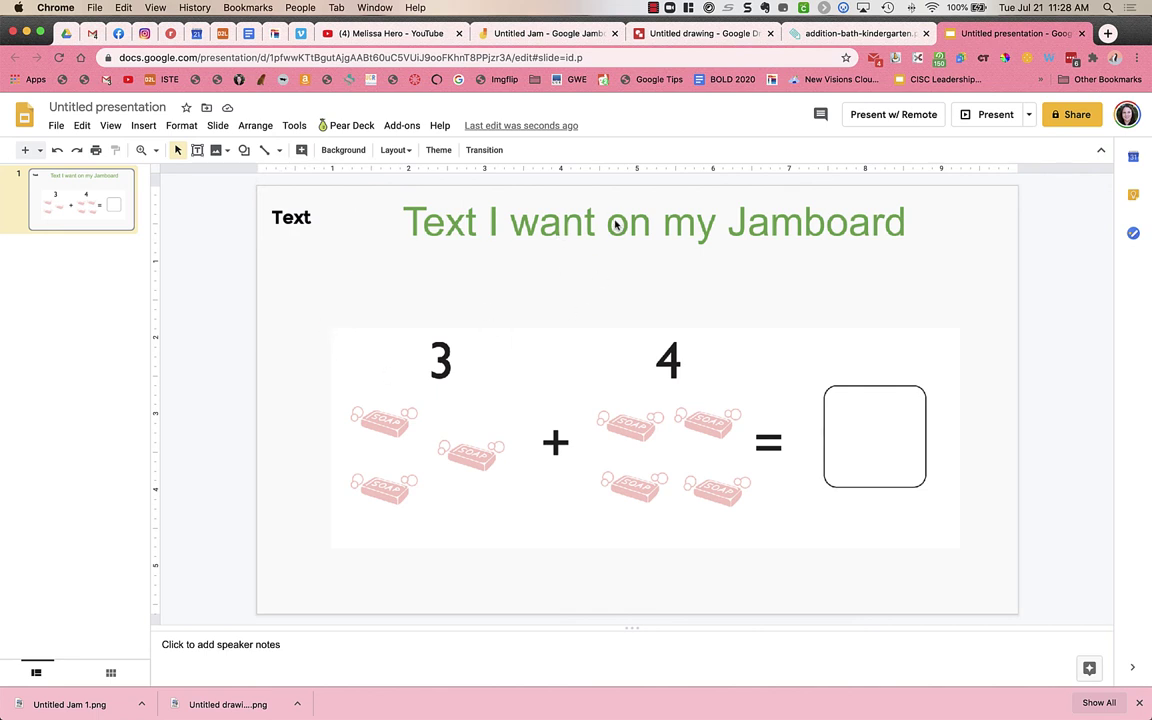